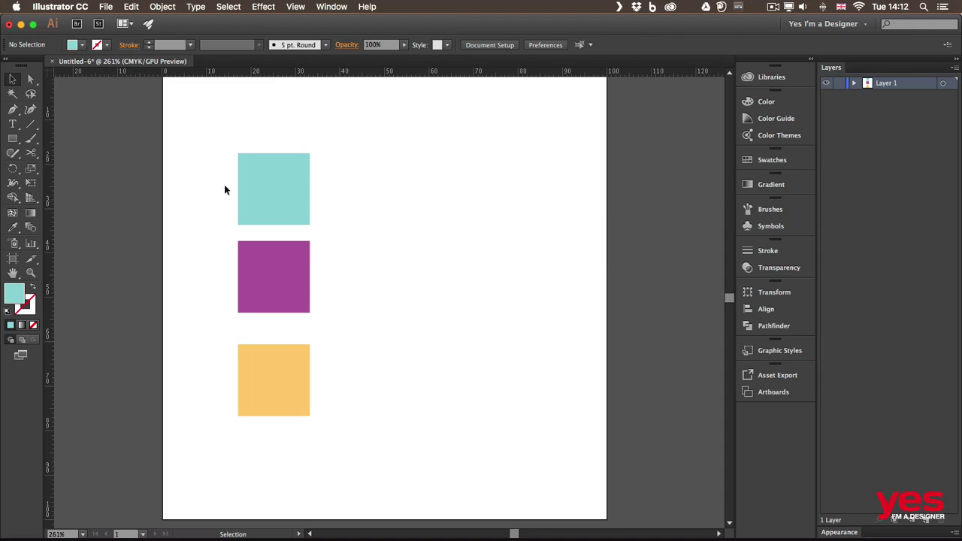
left_click_drag(262, 187, 281, 179)
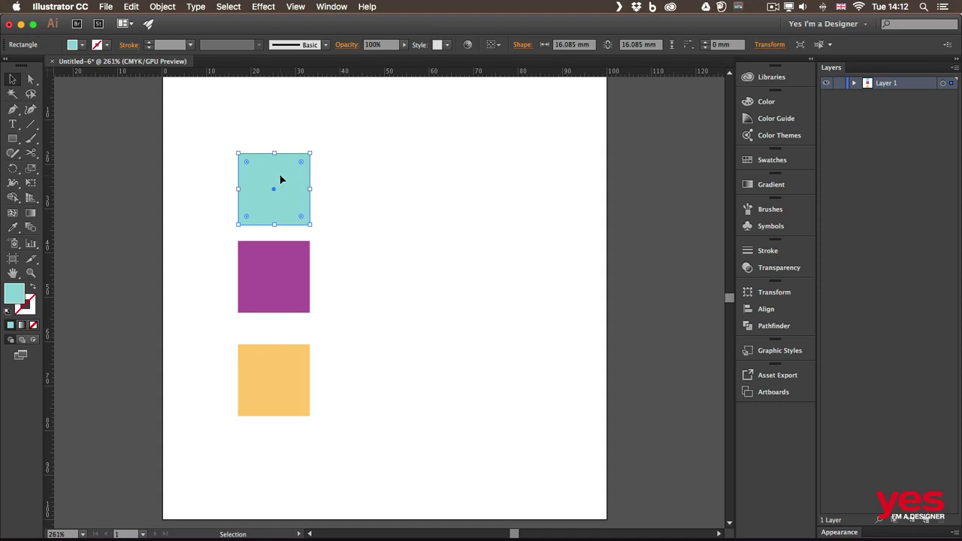
left_click(414, 204)
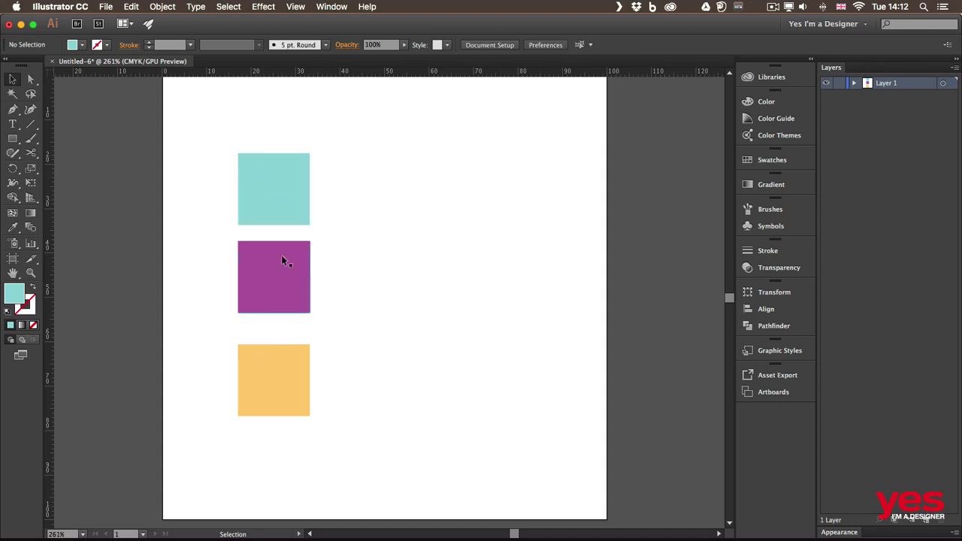
left_click(281, 255)
left_click(284, 174)
left_click_drag(282, 175, 282, 177)
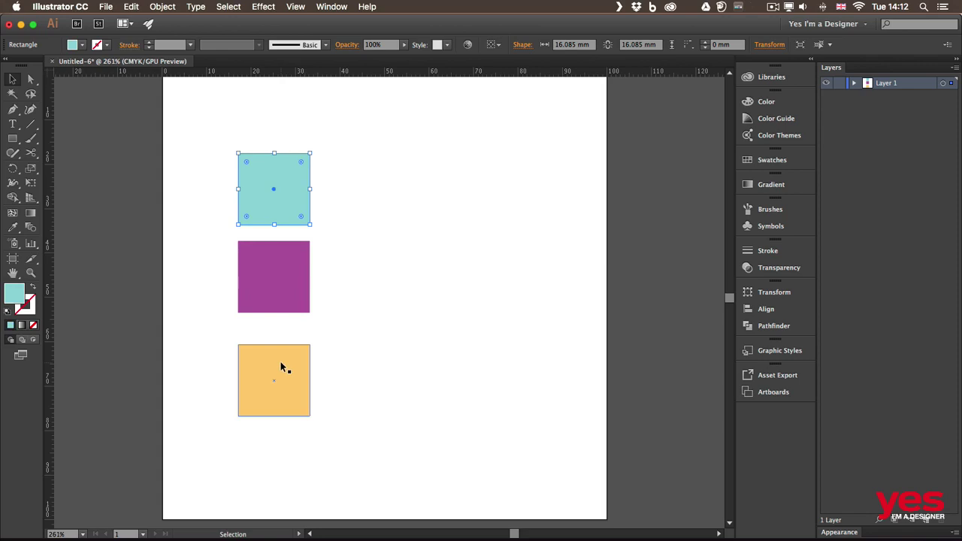
Stretch the purple square horizontally from its right edge into a rectangle about 27 mm wide
left_click(307, 280)
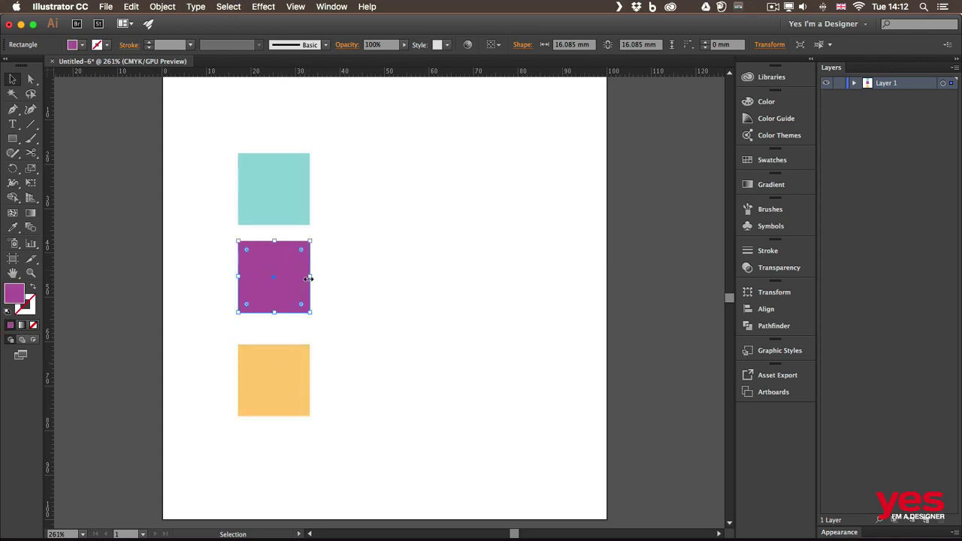
left_click_drag(308, 279, 357, 278)
left_click(394, 264)
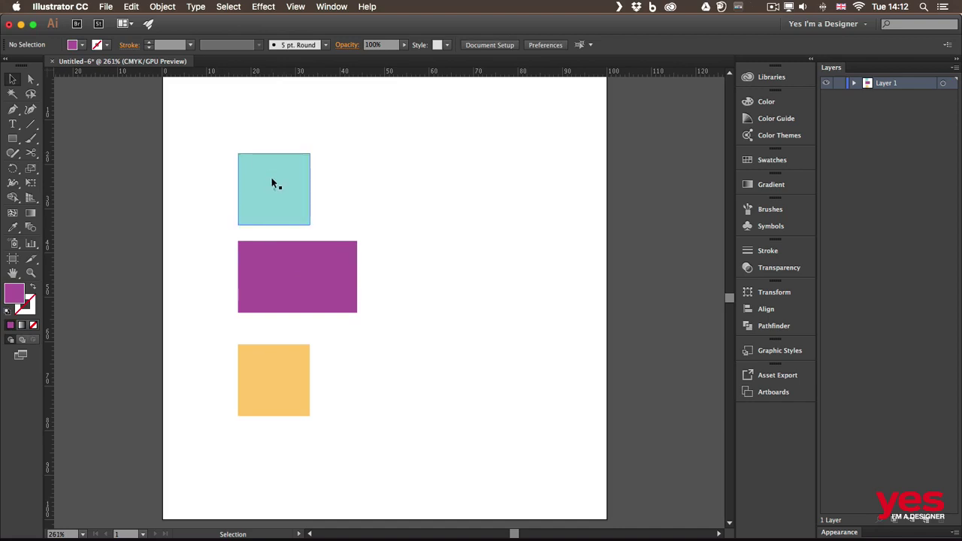
Centre the teal square above and the yellow square below the purple rectangle, with equal vertical gaps
left_click_drag(272, 183, 298, 183)
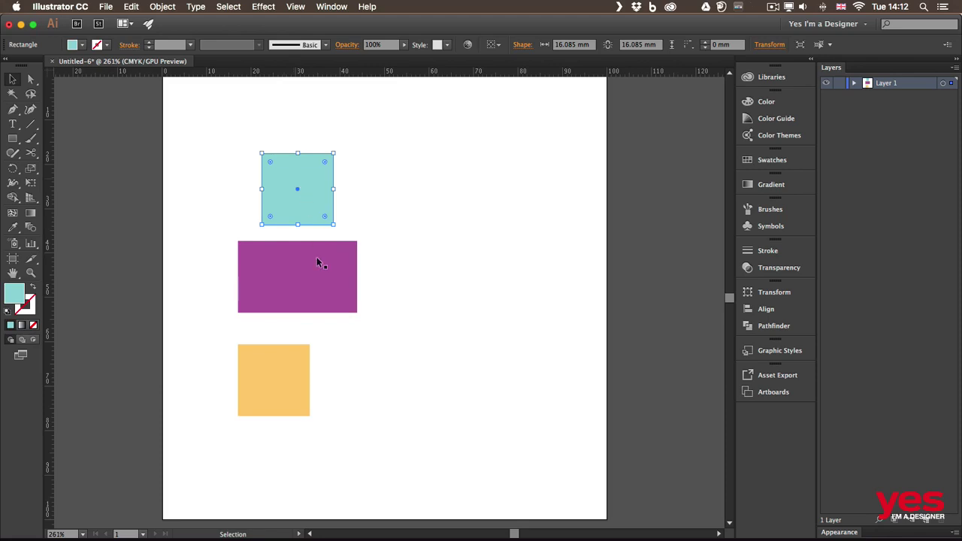
left_click_drag(288, 378, 315, 362)
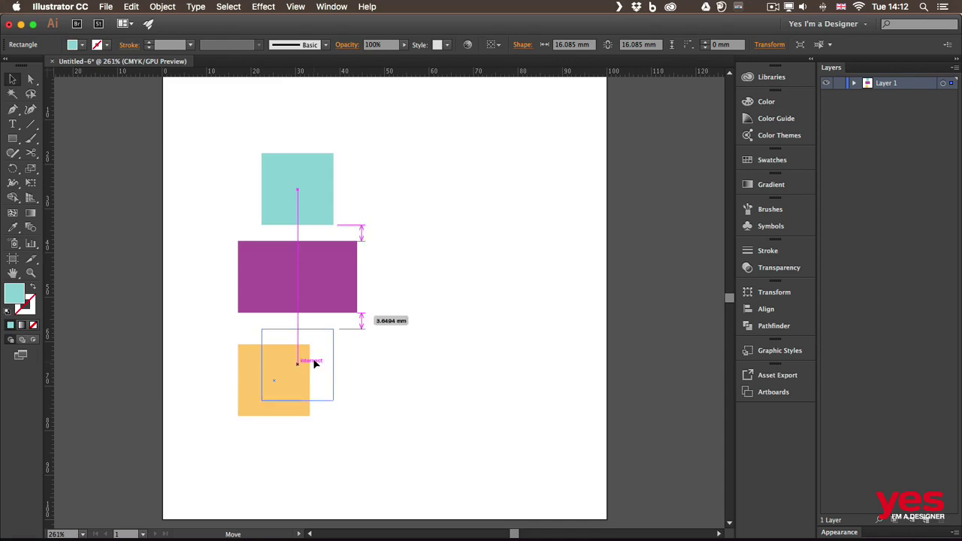
left_click_drag(315, 362, 315, 362)
Align the yellow and teal squares' right edges with the right edge of the purple rectangle
left_click_drag(314, 363, 335, 355)
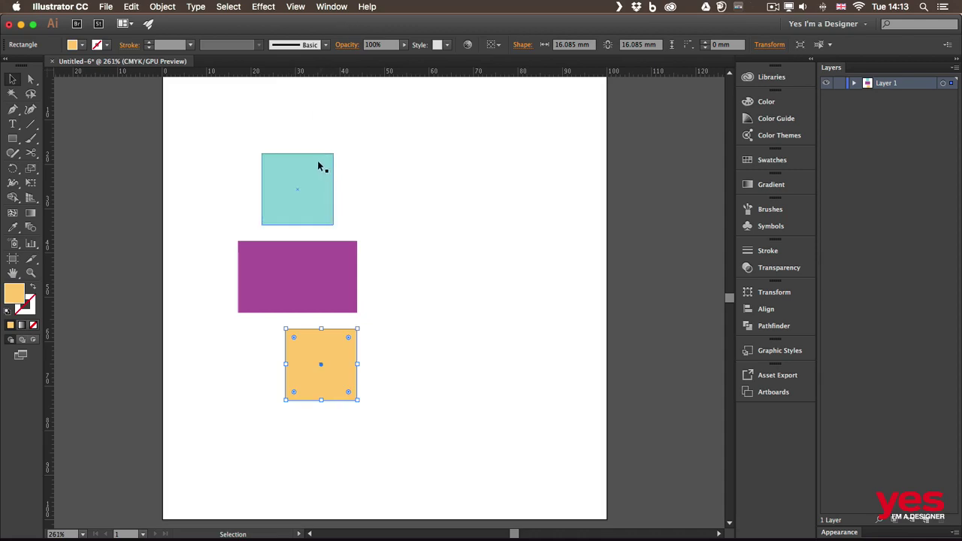
left_click_drag(317, 160, 342, 166)
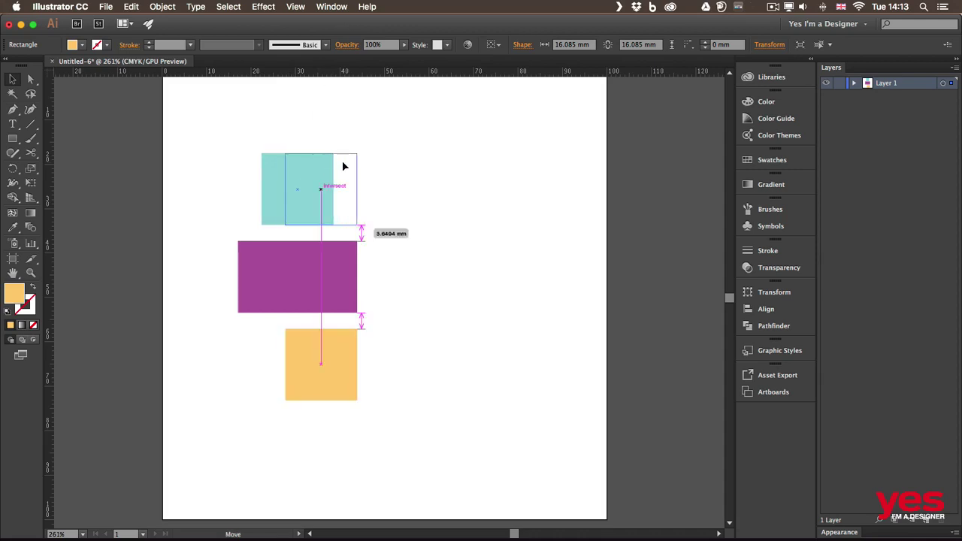
left_click_drag(343, 165, 341, 165)
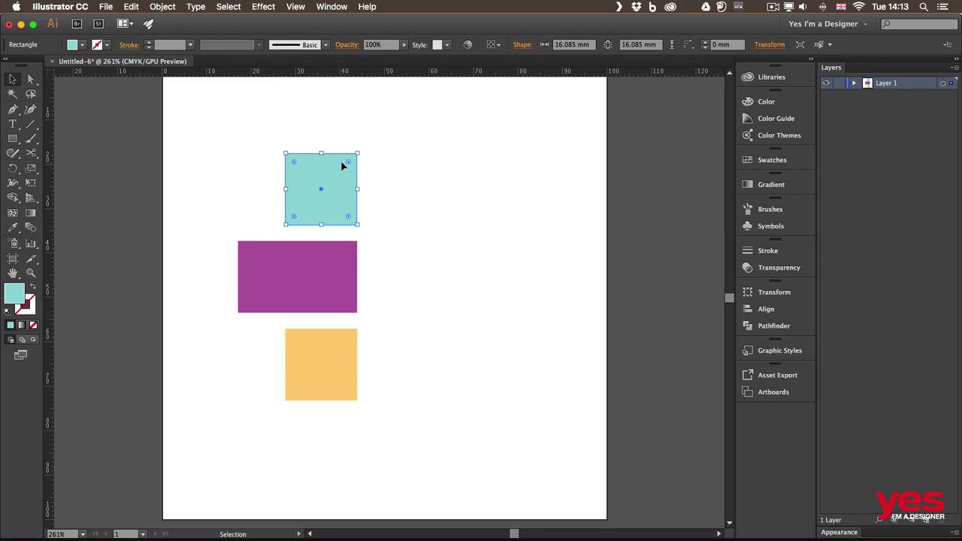
left_click(205, 126)
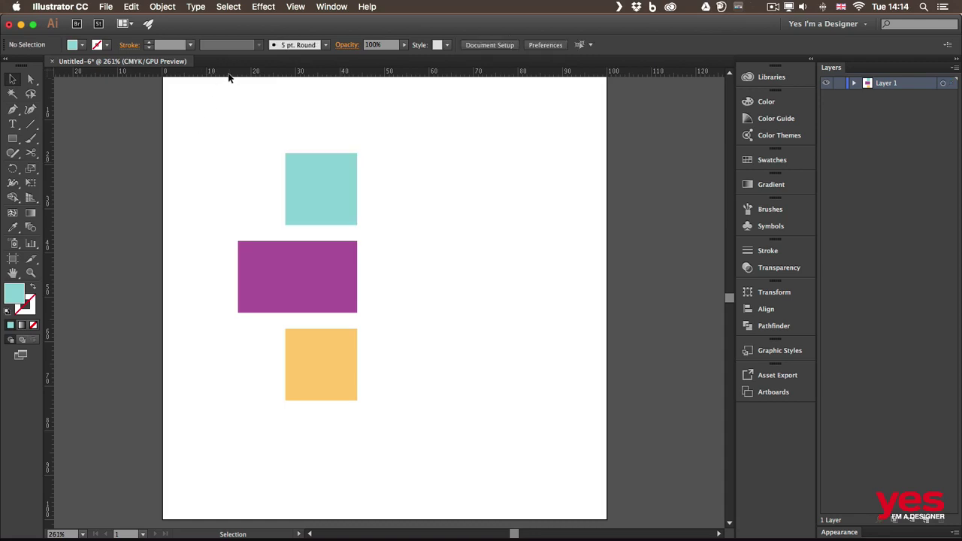
Add a horizontal guide at about 10 mm and vertical guides at about 8 mm and 47 mm
left_click_drag(233, 78, 233, 118)
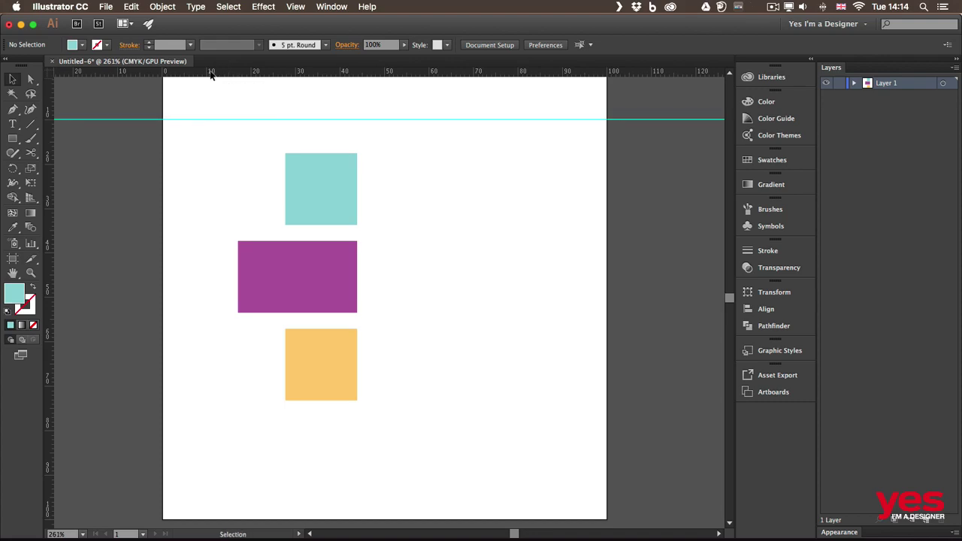
left_click_drag(49, 194, 196, 209)
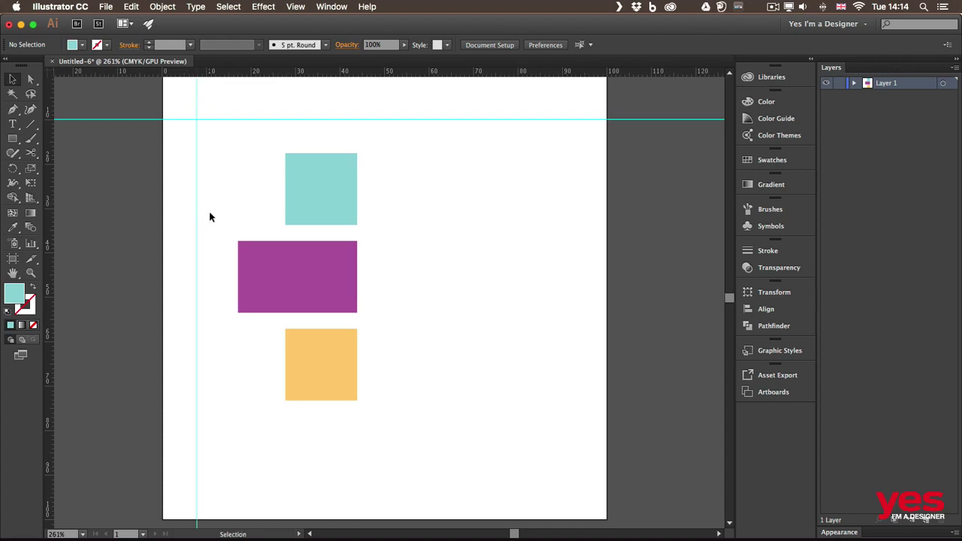
left_click_drag(252, 72, 371, 139)
key("alt")
key("alt")
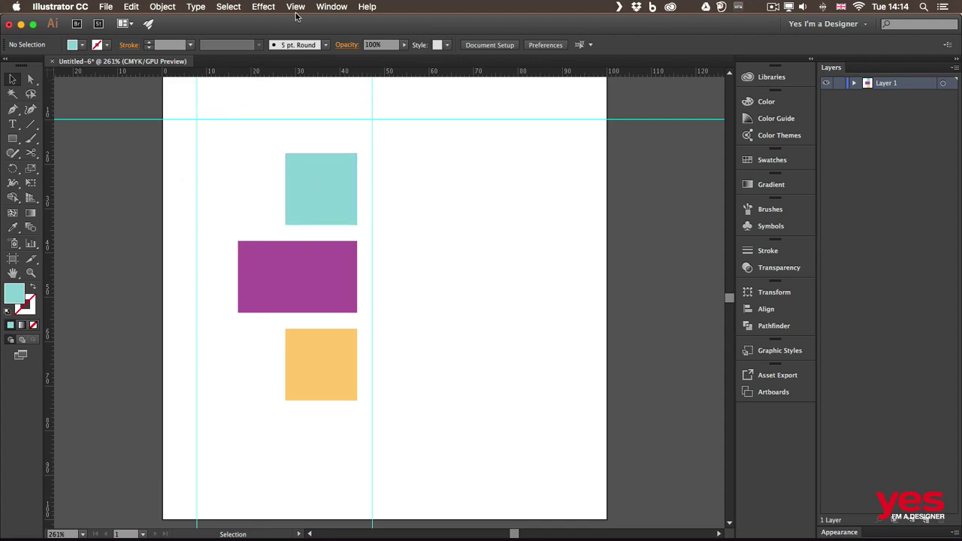
Unlock the guides and set the horizontal guide's Y position to 25 mm
left_click(296, 7)
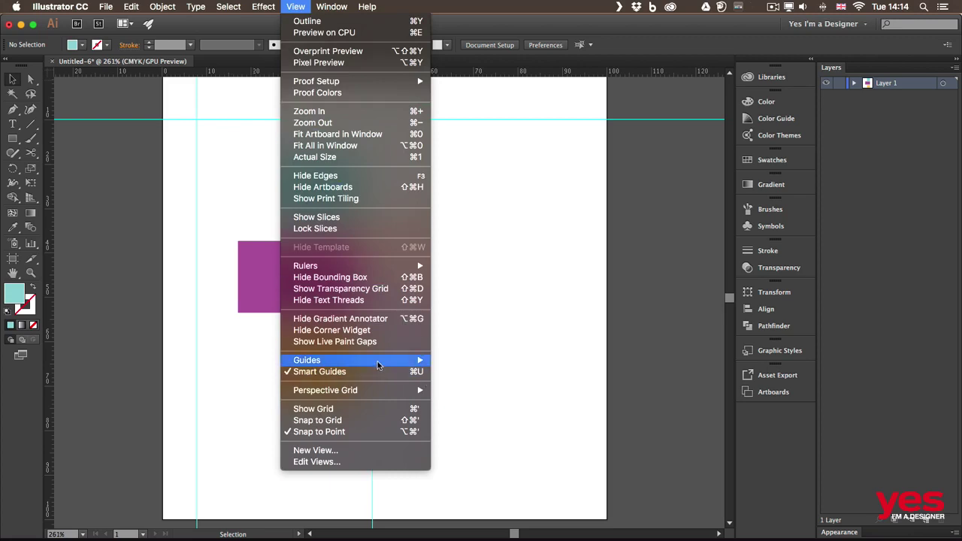
mouse_move(390, 359)
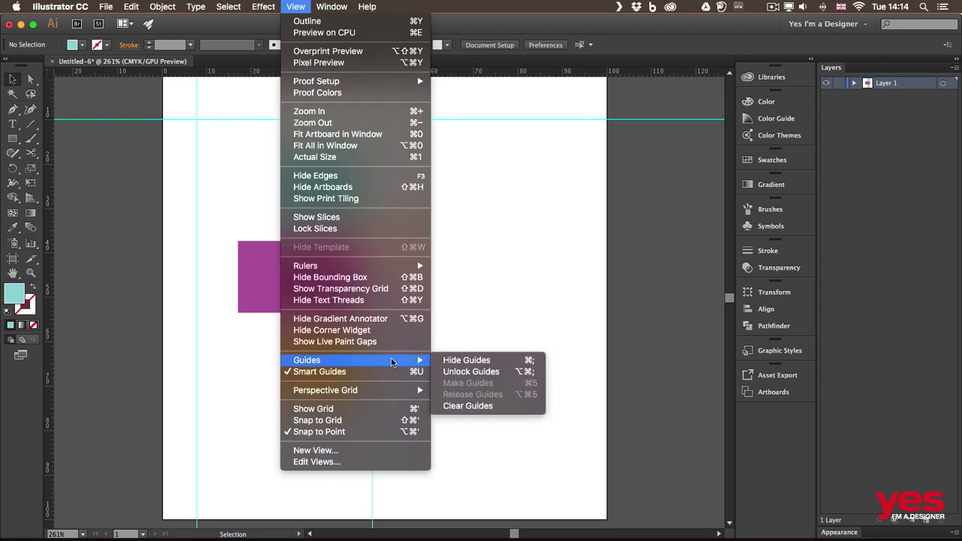
left_click(478, 372)
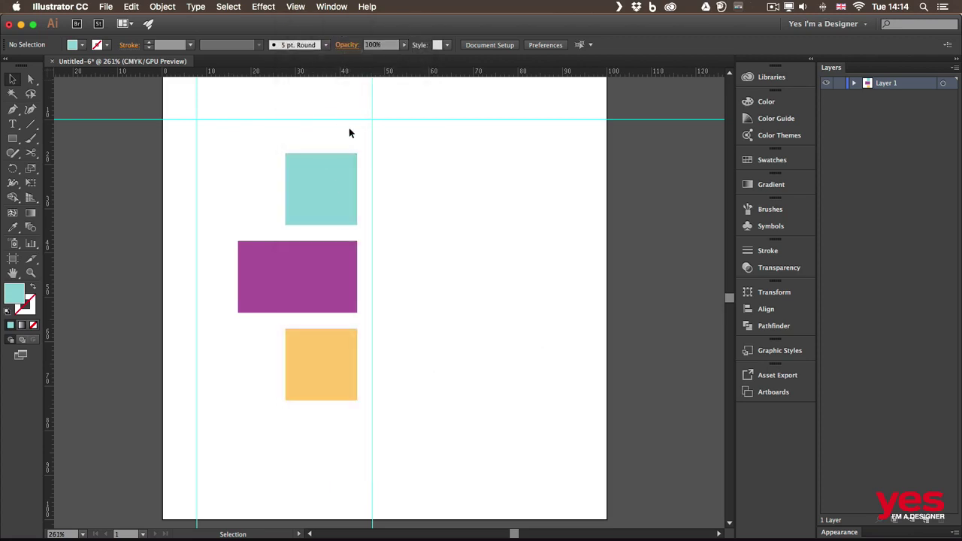
mouse_move(333, 118)
left_mouse_down()
mouse_move(326, 100)
mouse_move(321, 122)
left_mouse_up()
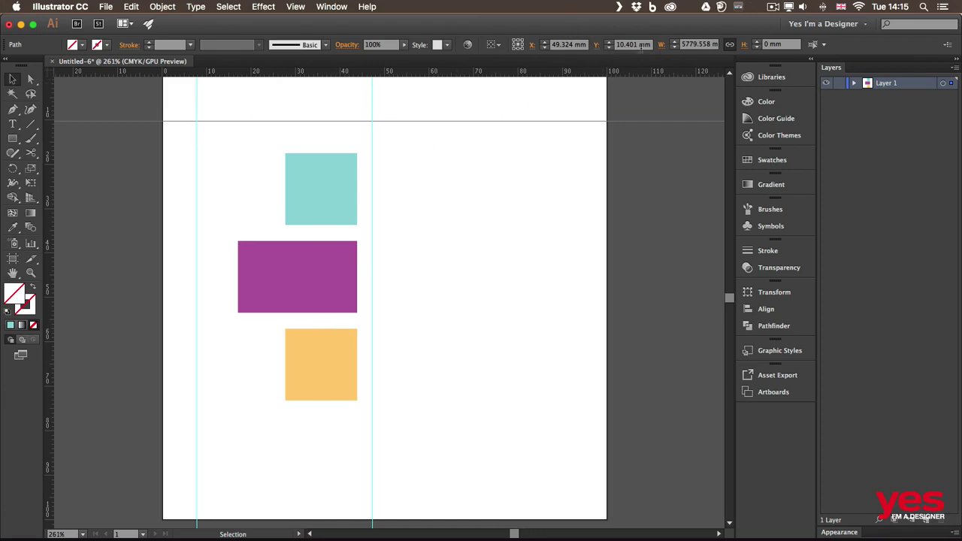
left_click(650, 44)
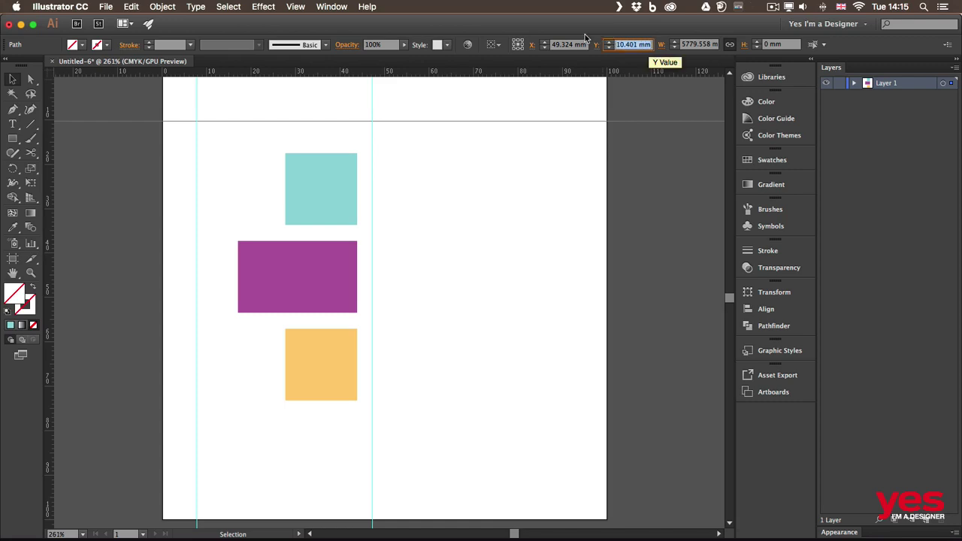
type("25")
key("Return")
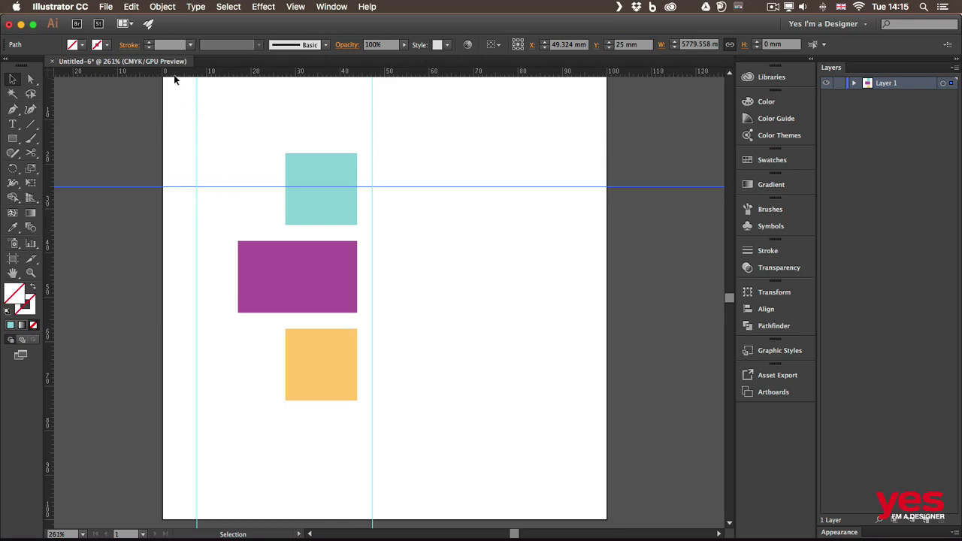
Set the left vertical guide's X position to 25 mm
scroll(187, 106, "up", 2)
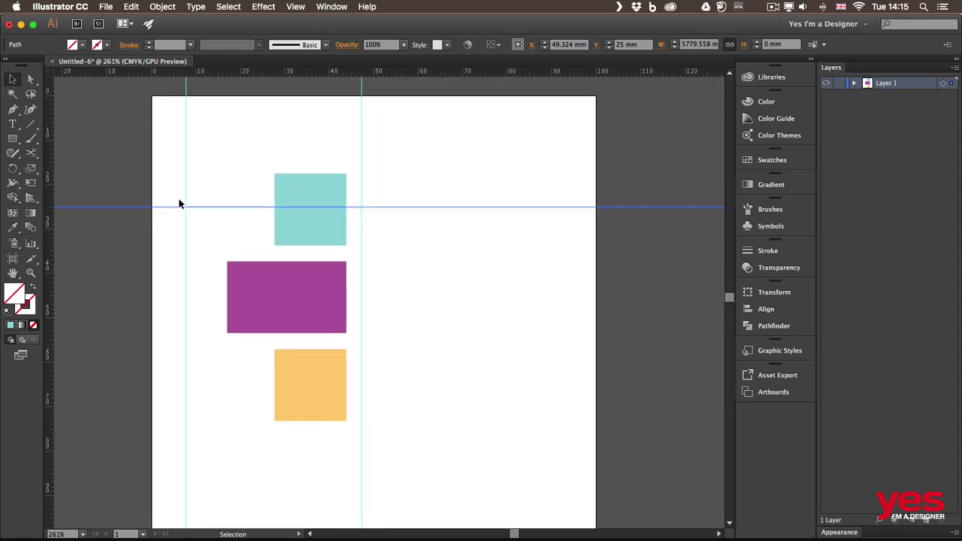
left_click(185, 143)
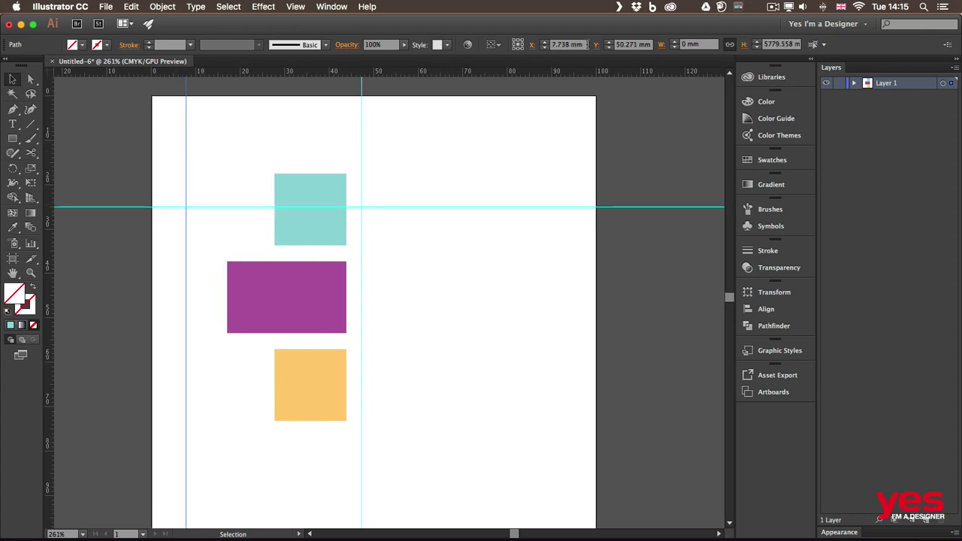
left_click(578, 45)
type("25")
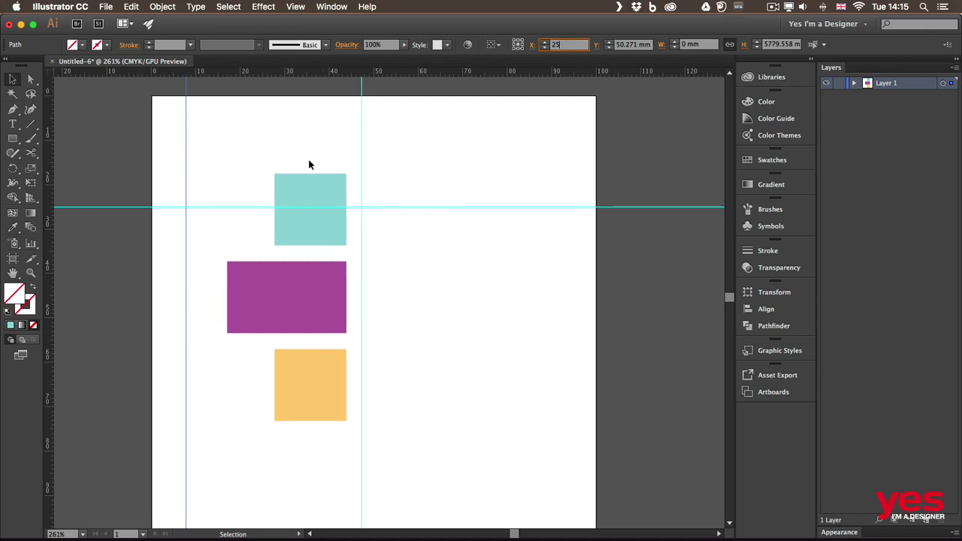
key("Return")
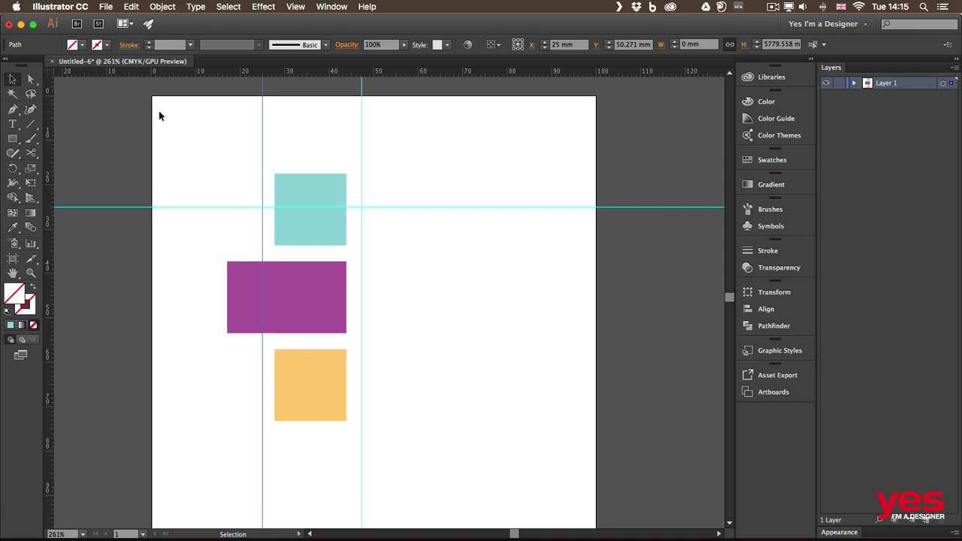
Snap the teal square to the 25 mm guide intersection and stack the purple and yellow shapes below it along the same vertical guide
left_click_drag(322, 157, 293, 106)
left_click_drag(283, 174, 275, 204)
left_click_drag(249, 262, 290, 292)
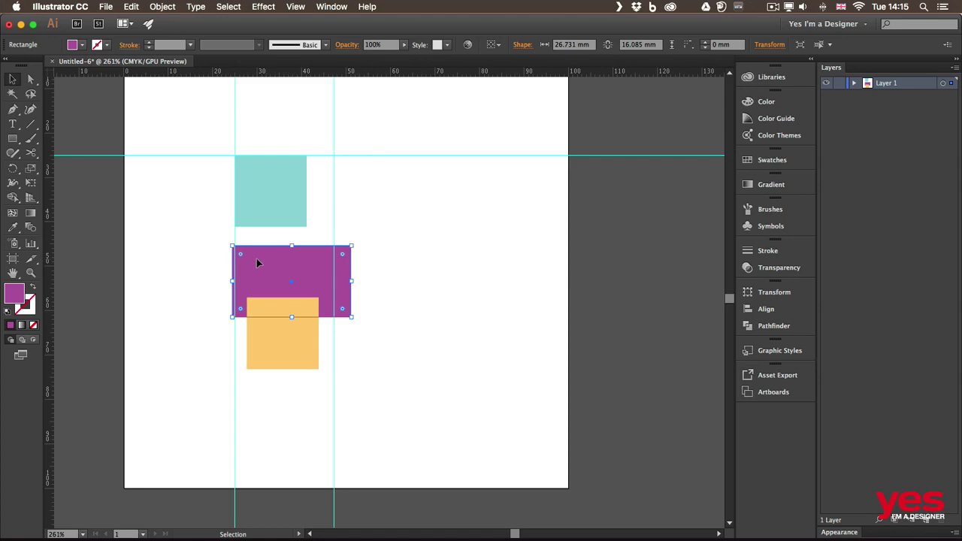
left_click_drag(257, 262, 254, 264)
left_click(265, 350)
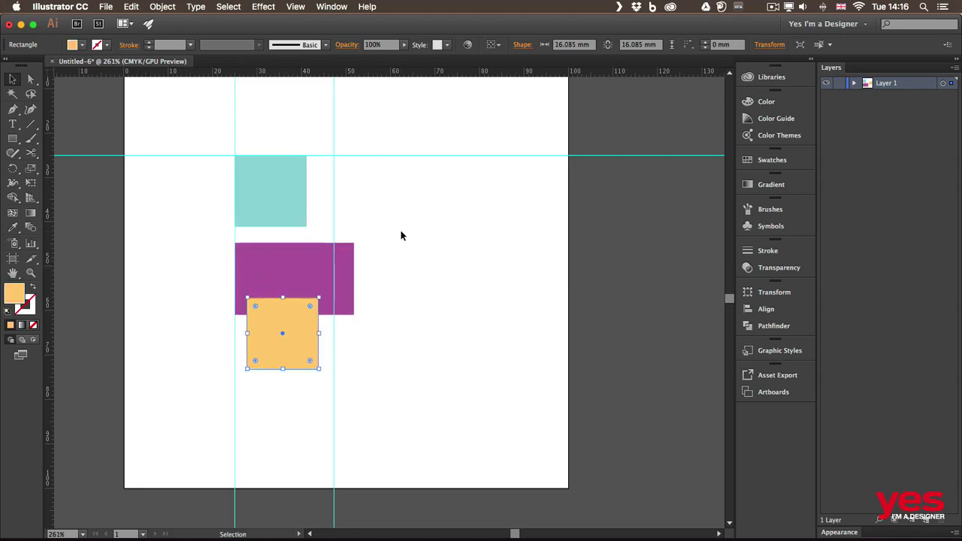
left_click_drag(305, 348, 293, 383)
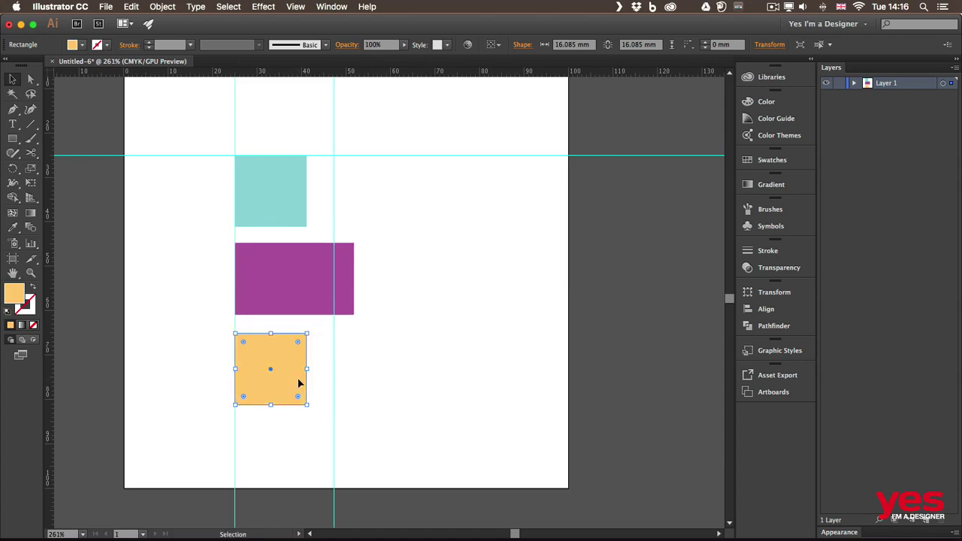
Duplicate the yellow square to the right of the purple rectangle and convert the copy into a guide
key("alt")
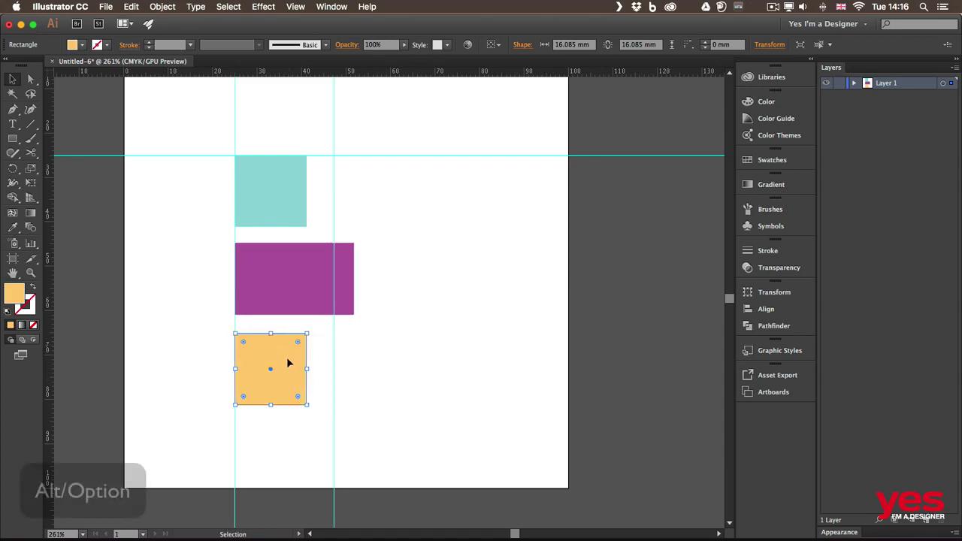
left_click_drag(284, 364, 484, 274)
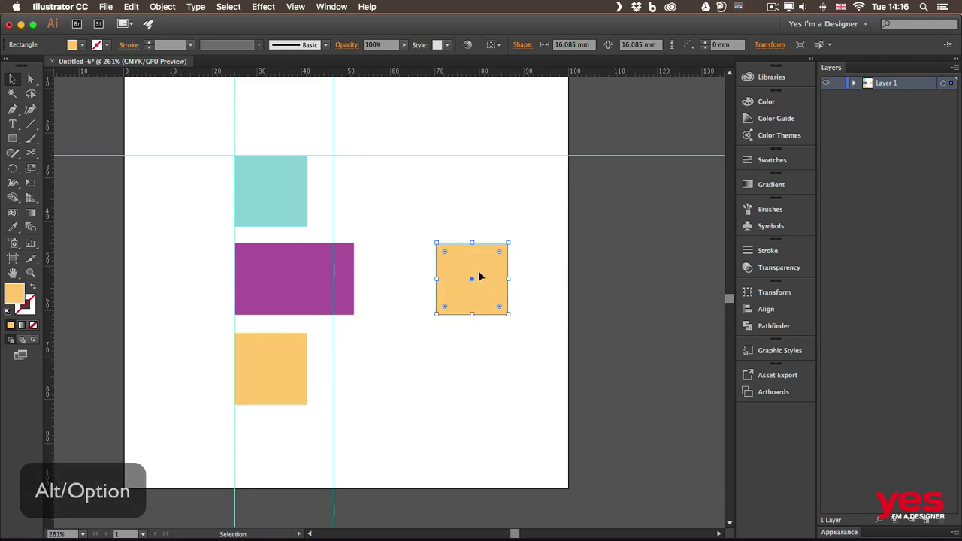
left_click(296, 6)
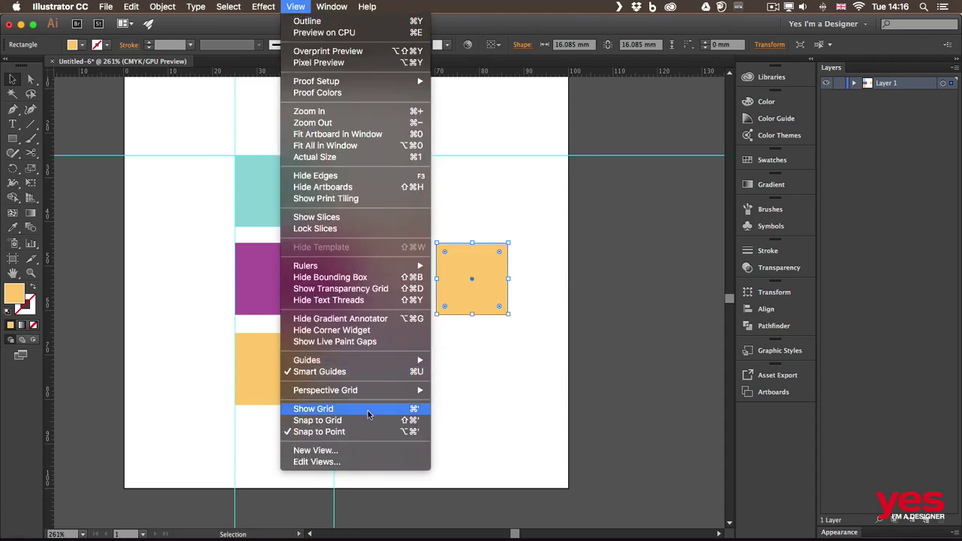
mouse_move(401, 361)
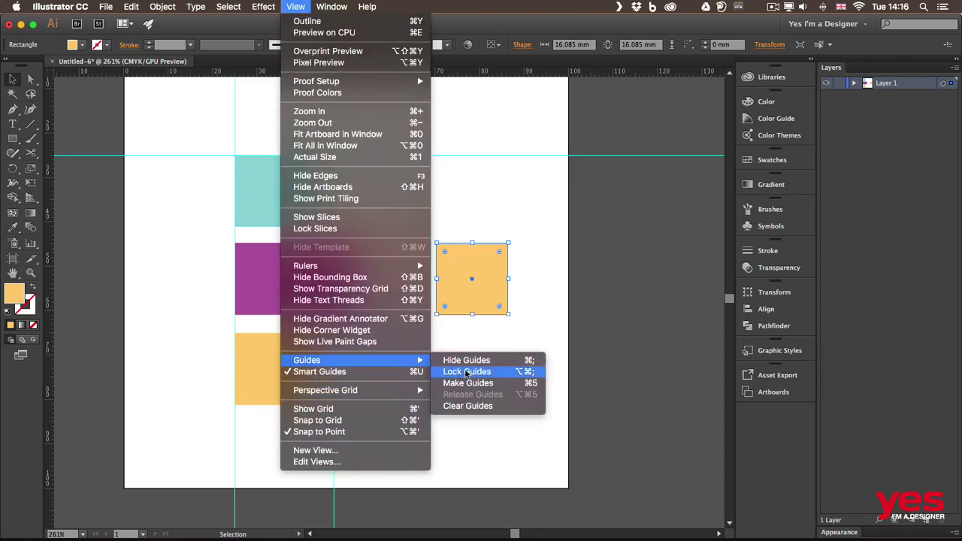
left_click(501, 384)
left_click(540, 260)
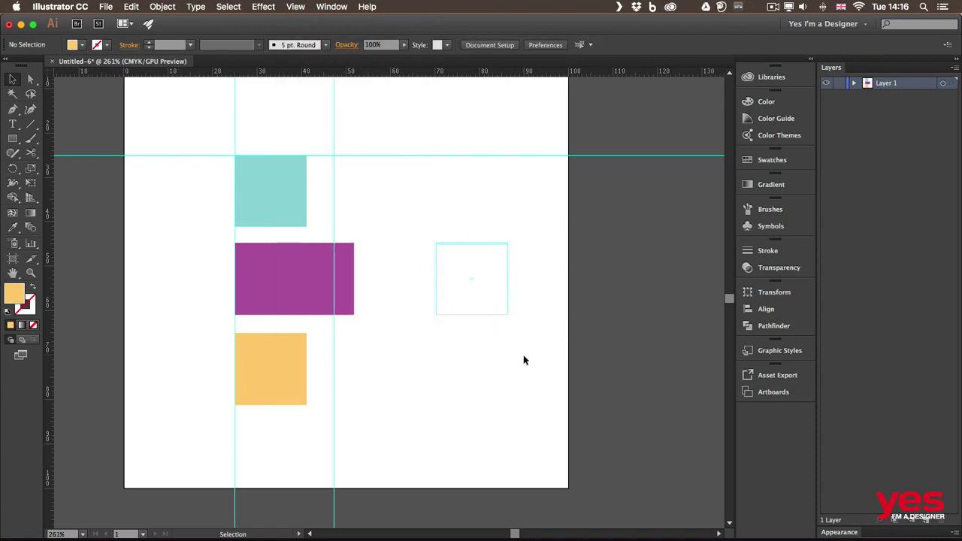
Move the purple rectangle directly beneath the square guide, centred on it and touching its lower edge
left_click_drag(300, 283, 425, 317)
left_click_drag(403, 292, 476, 362)
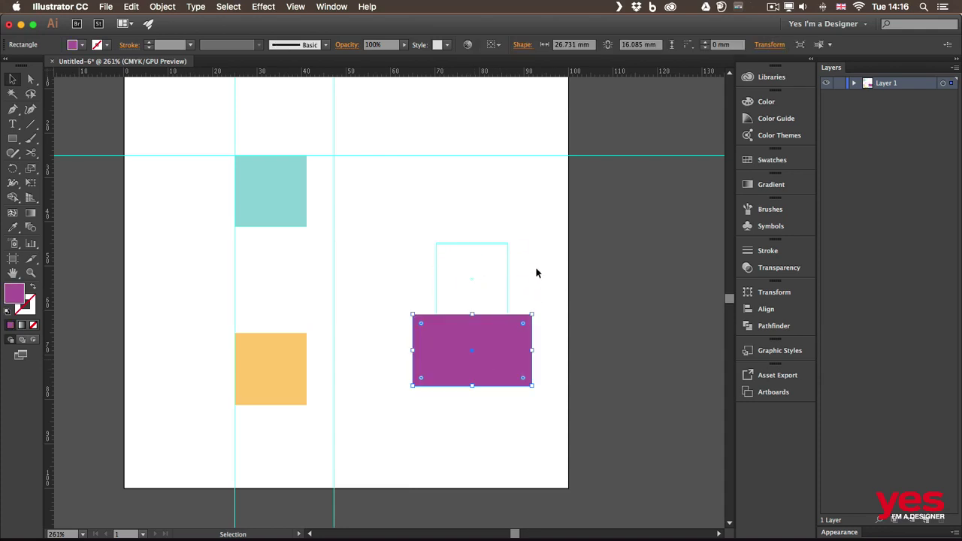
left_click(531, 240)
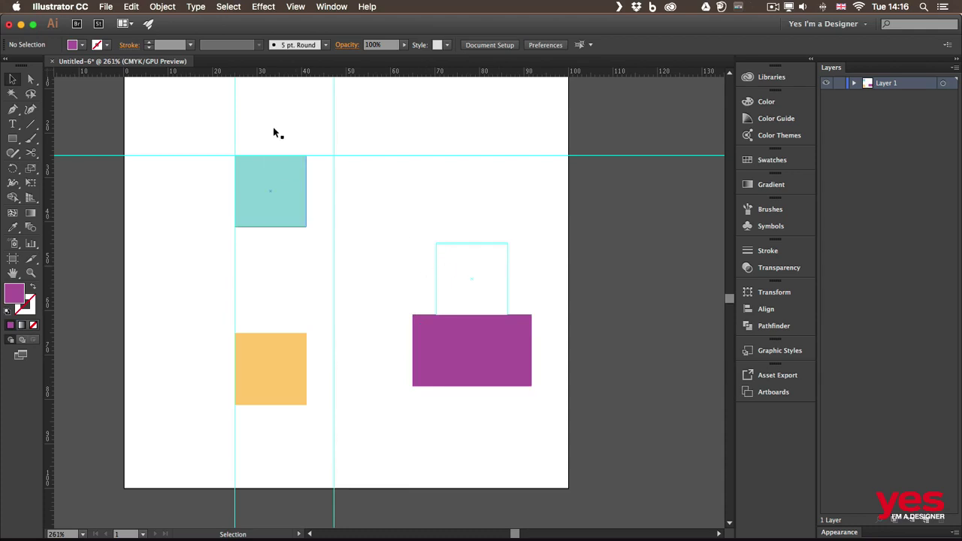
Hide all guides and show them again
left_click(296, 7)
mouse_move(398, 363)
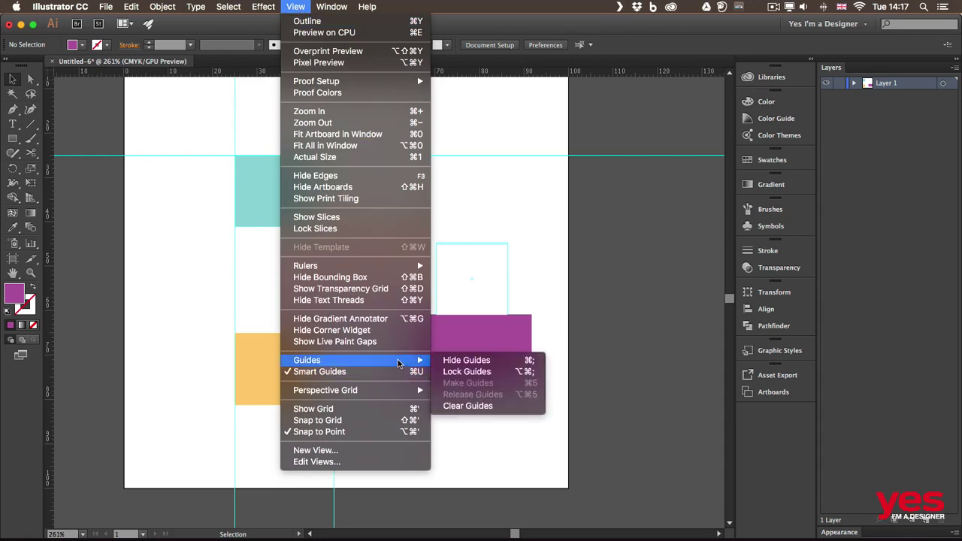
left_click(524, 360)
key("super+semicolon")
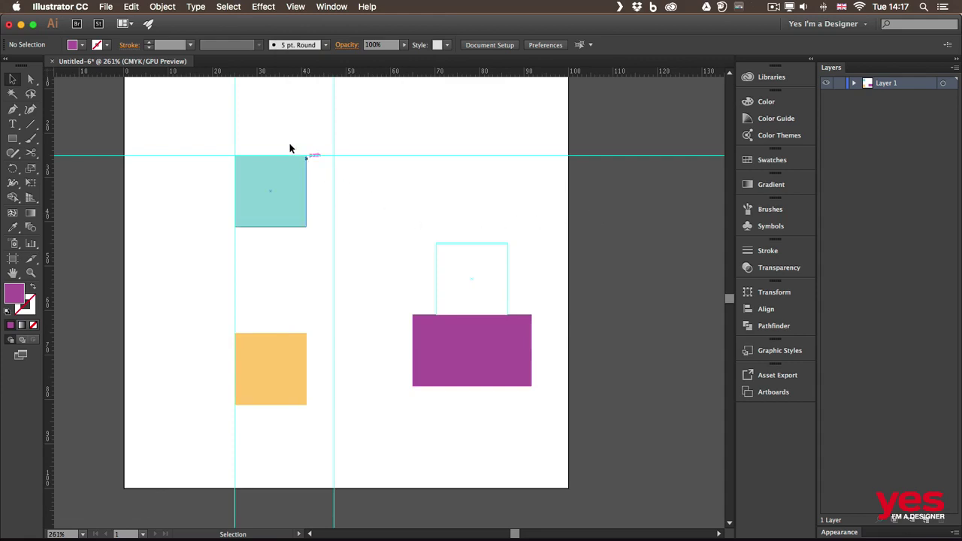
Clear all guides from the document and move the yellow square up, aligned just below the teal square
left_click(295, 7)
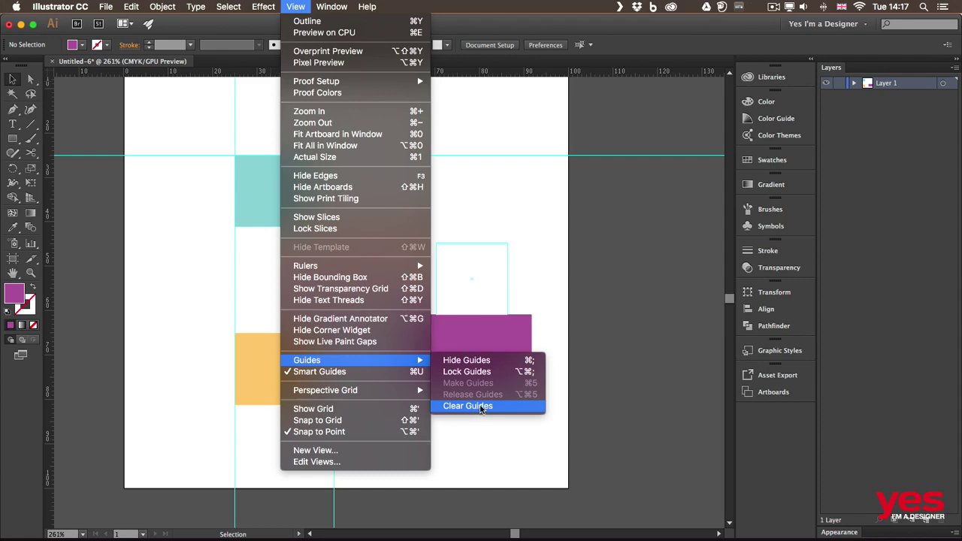
left_click(479, 407)
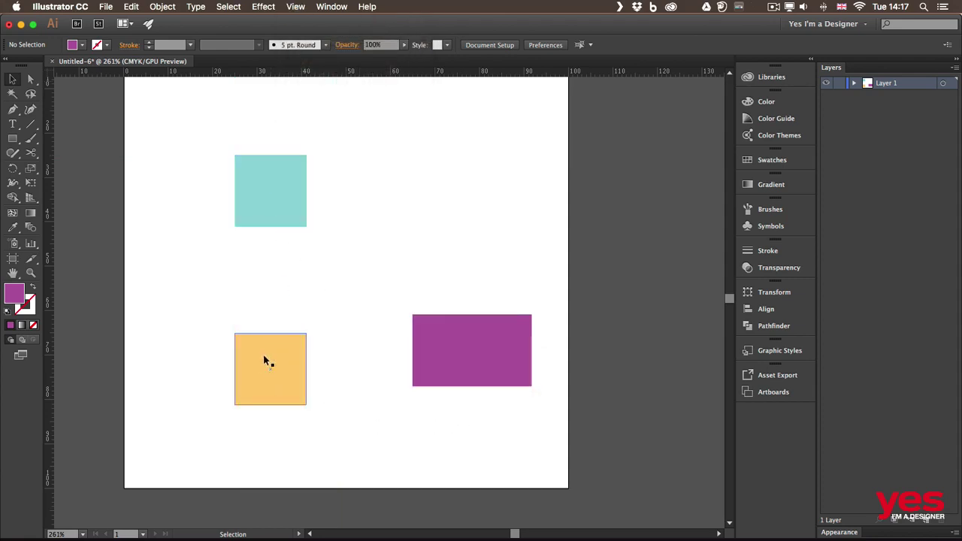
left_click_drag(262, 362, 264, 266)
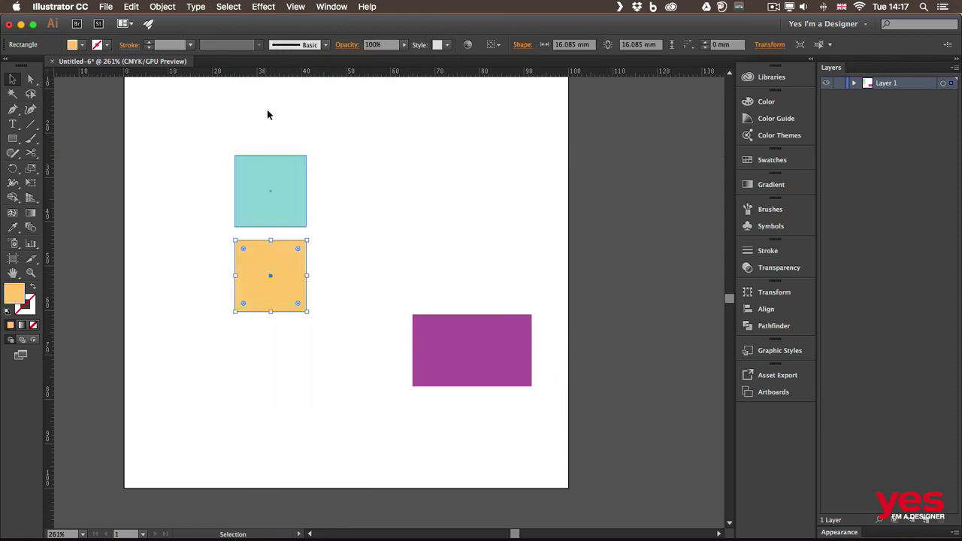
Turn off smart guides and shift the yellow square slightly up and left, freehand
left_click(297, 9)
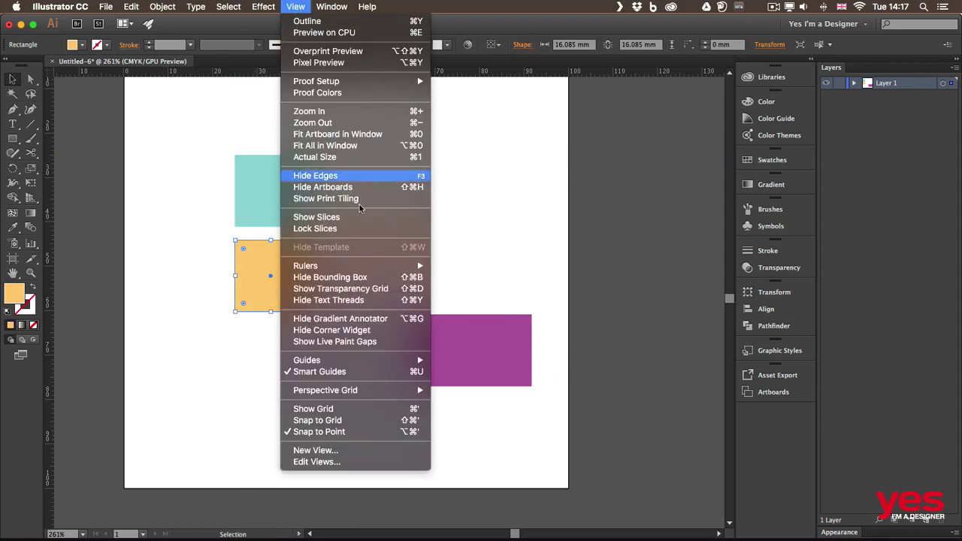
left_click(377, 371)
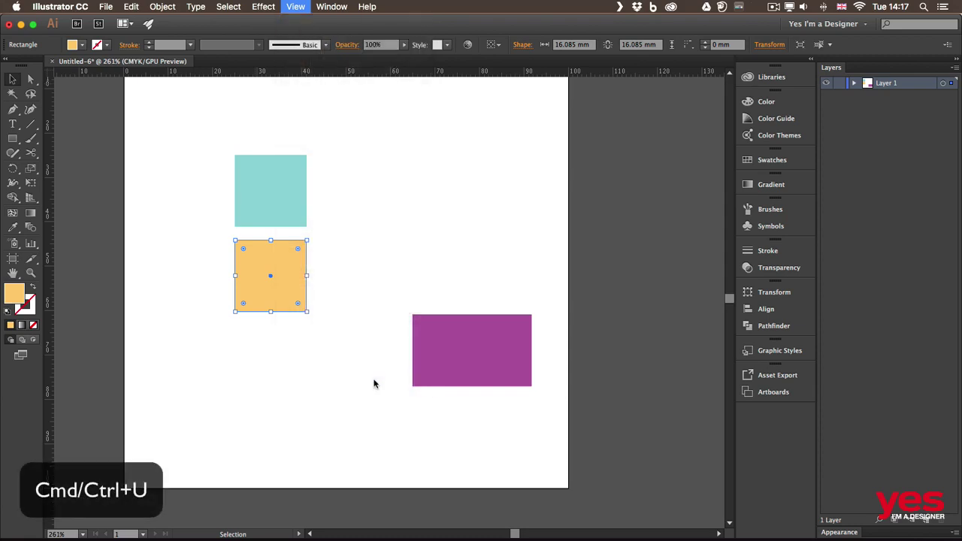
left_click_drag(293, 249, 265, 250)
left_click_drag(366, 159, 389, 198)
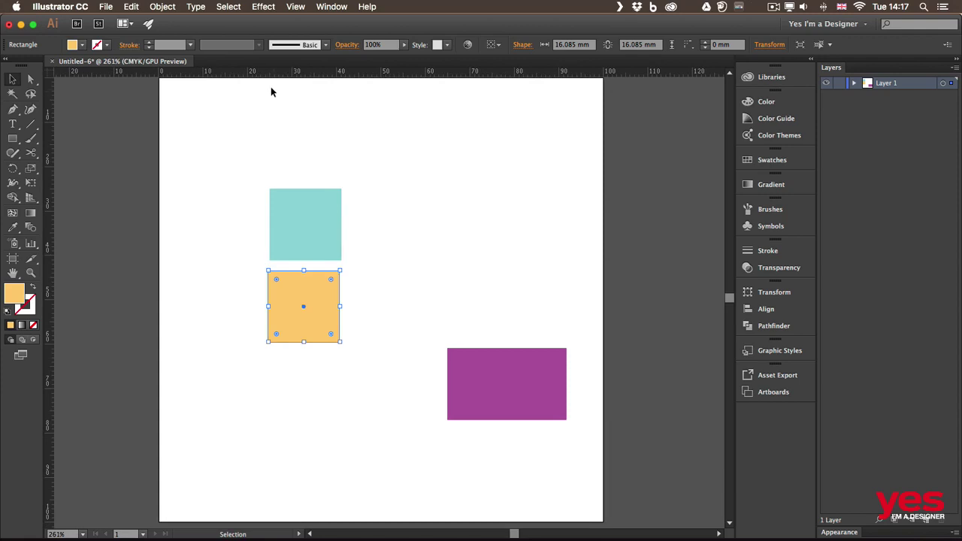
Show the grid and move the yellow square down so its upper-left corner meets a main gridline intersection
left_click(297, 9)
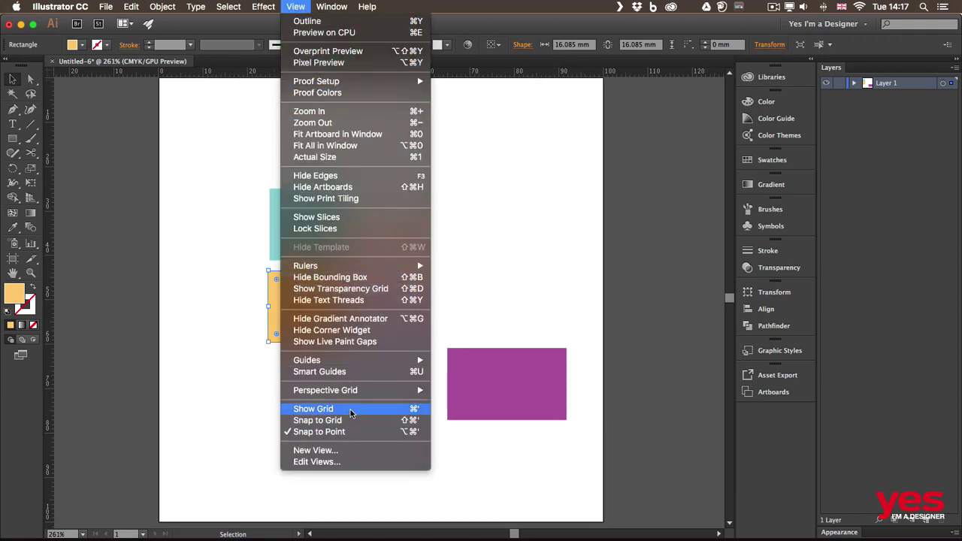
left_click(350, 411)
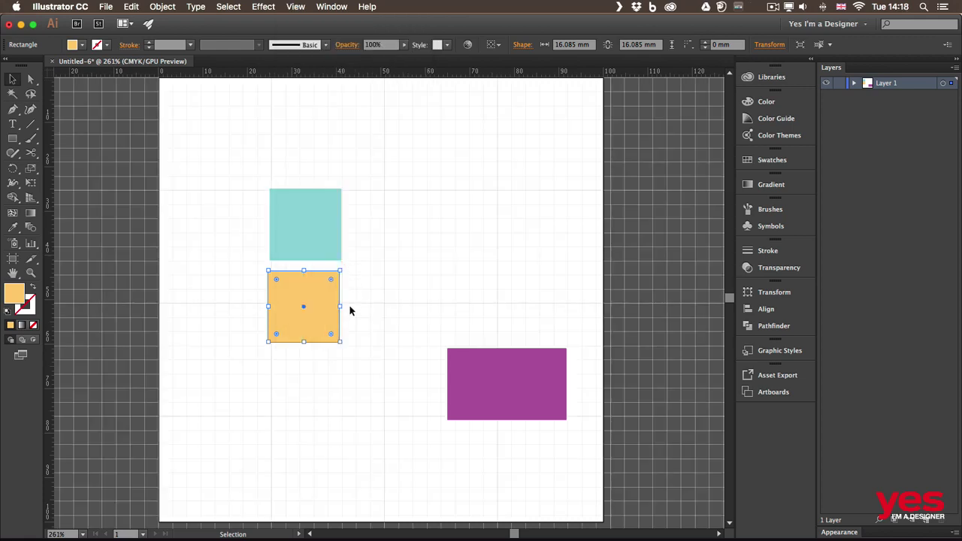
left_click_drag(291, 285, 294, 320)
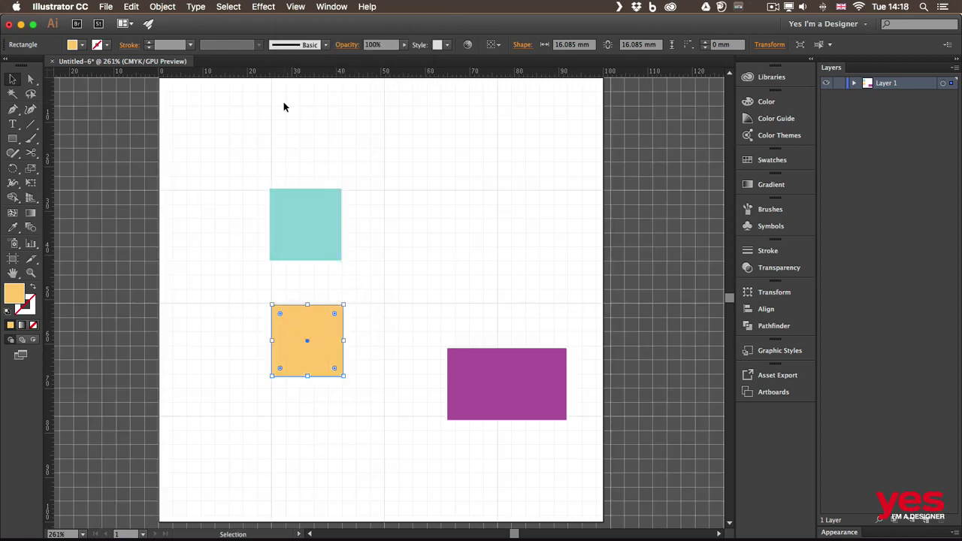
Turn on Snap to Grid and move the teal square down and left so it snaps to the grid
left_click(296, 7)
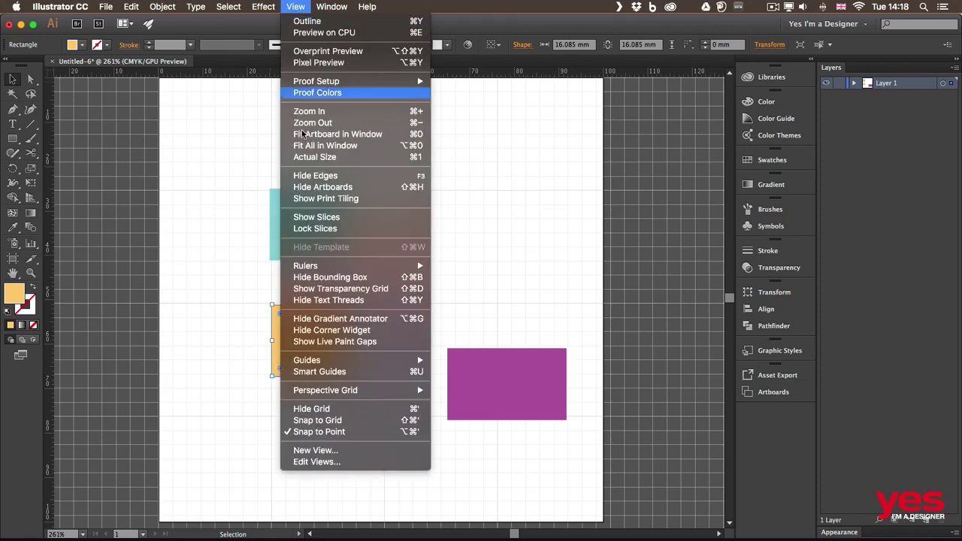
left_click(361, 422)
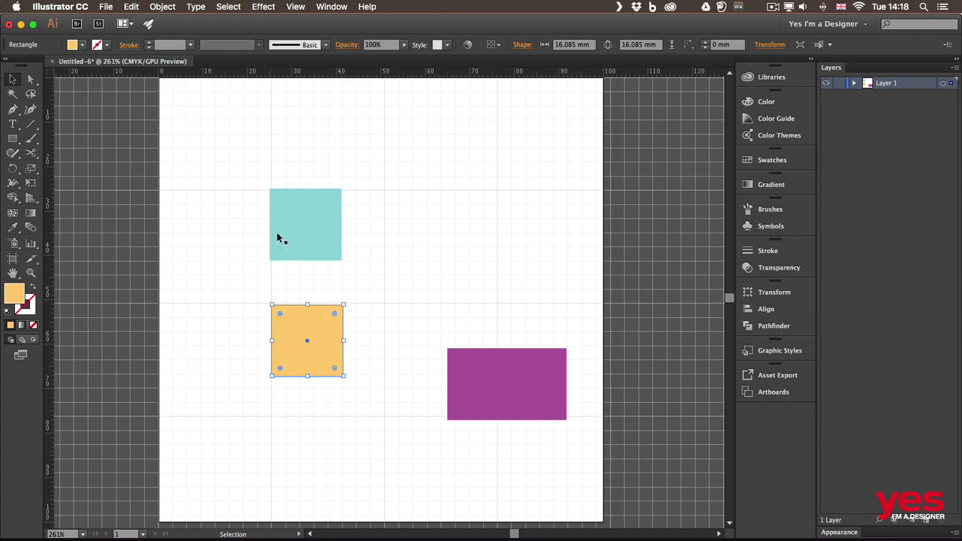
left_click_drag(277, 238, 242, 239)
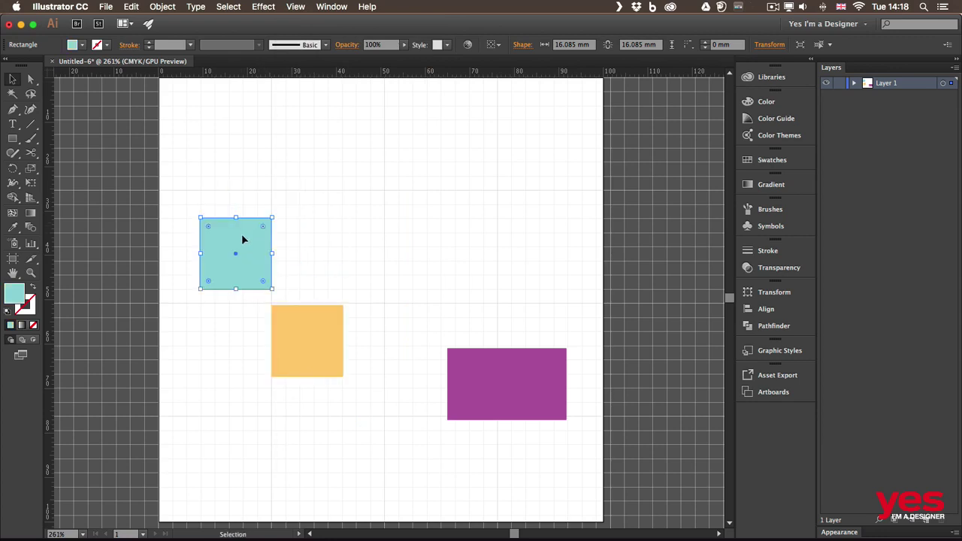
Line up the yellow square and purple rectangle in a row beside the teal square, two grid subdivisions apart
left_click_drag(293, 333, 307, 246)
left_click_drag(478, 371, 409, 239)
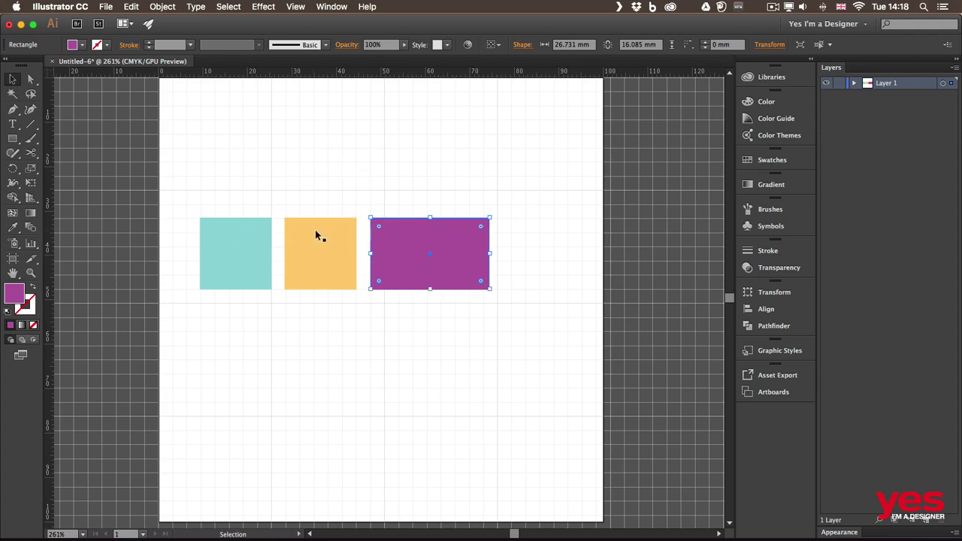
left_click_drag(311, 235, 325, 236)
left_click_drag(409, 233, 442, 227)
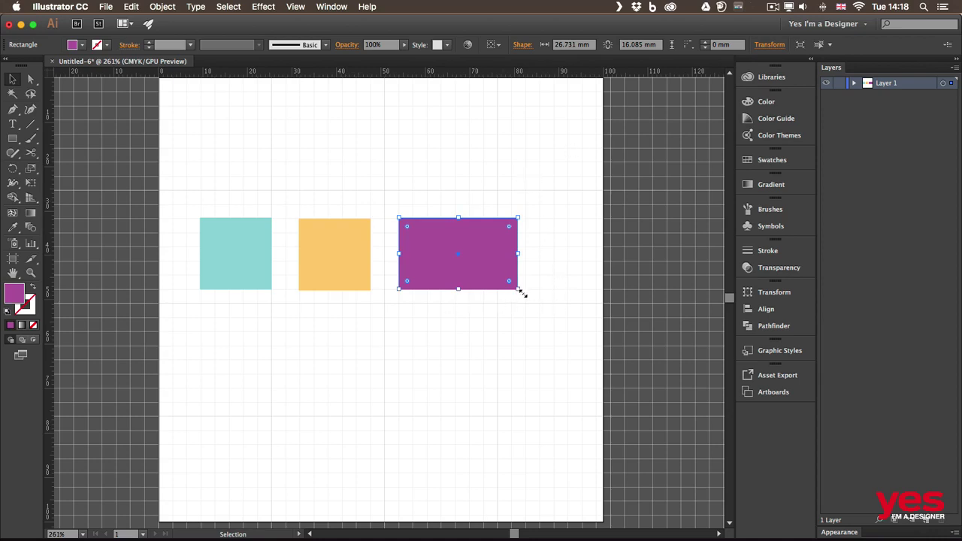
Resize the purple rectangle to about 15.9 × 25.6 mm and make the yellow and teal shapes narrower and equally tall, one subdivision apart
left_click_drag(517, 289, 470, 331)
left_click(363, 285)
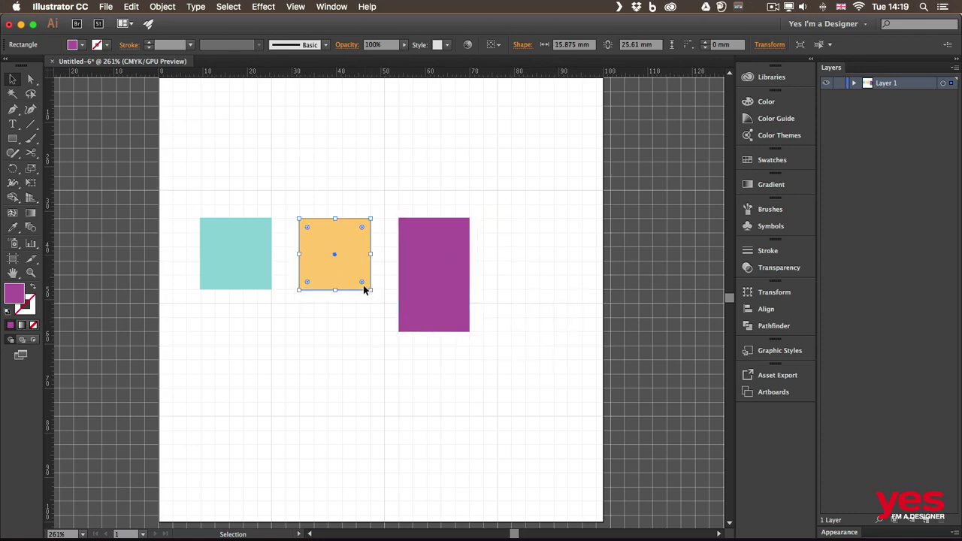
left_click_drag(297, 289, 313, 331)
left_click(244, 280)
left_click_drag(243, 275, 243, 332)
Narrow the purple rectangle to 12.7 mm and place it one grid subdivision to the right of the yellow one
left_click(457, 263)
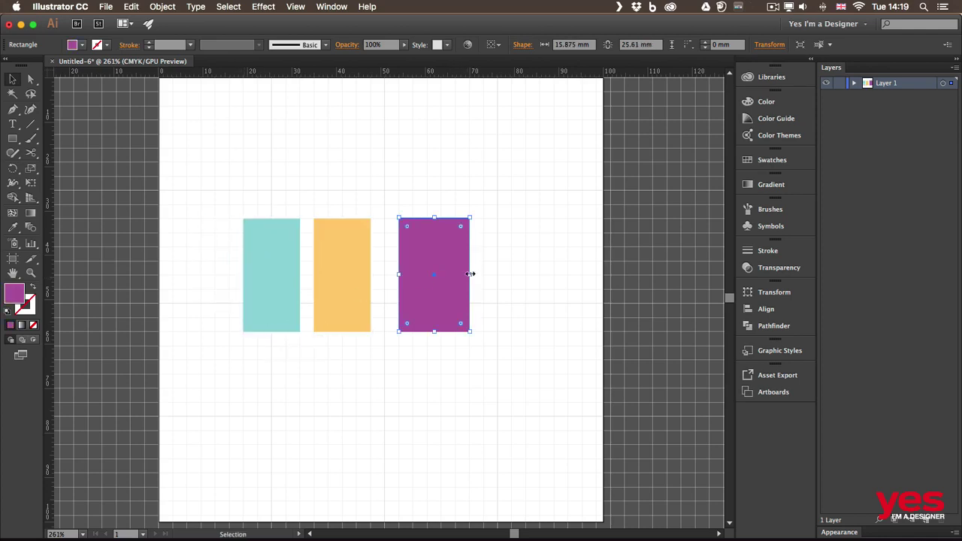
left_click_drag(468, 274, 426, 254)
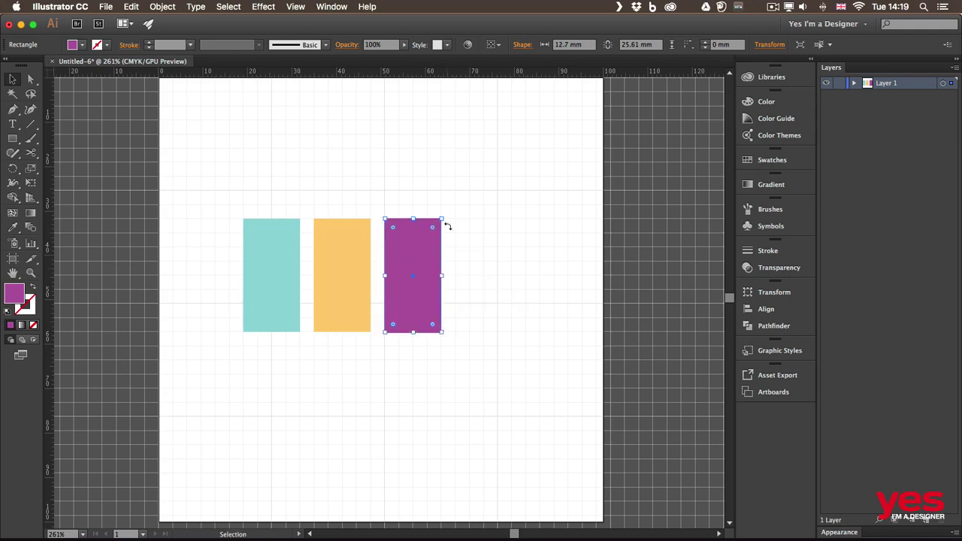
left_click(464, 192)
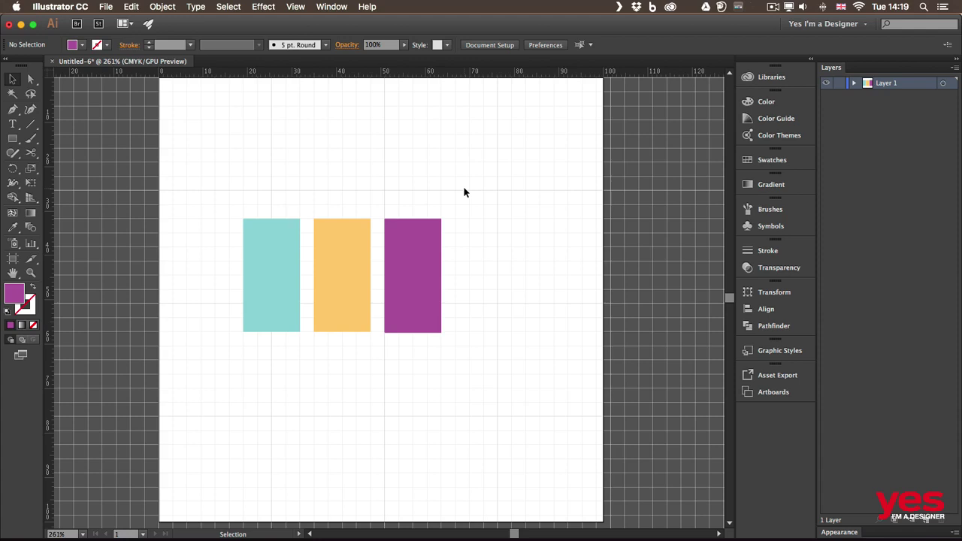
Set the grid preferences to a gridline every 10 mm
left_click(83, 7)
mouse_move(89, 46)
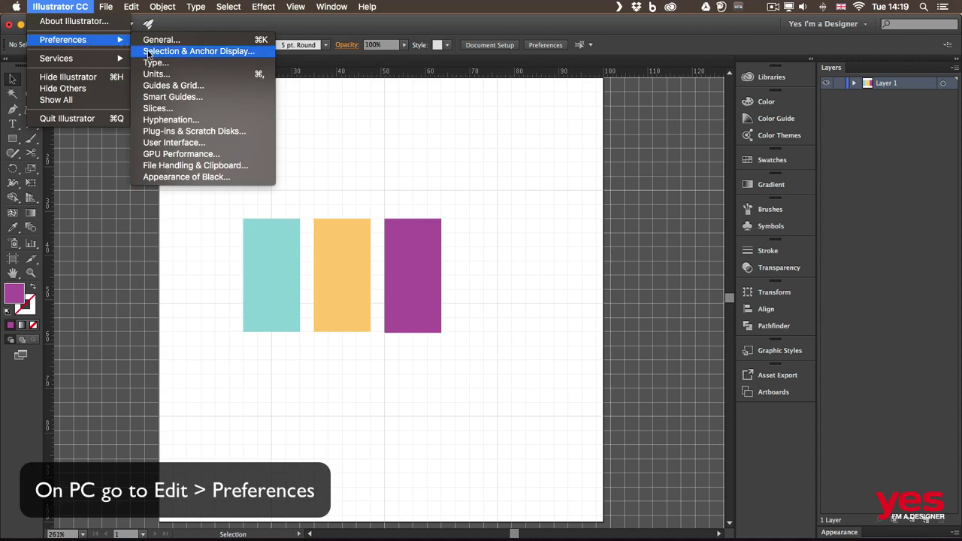
left_click(171, 86)
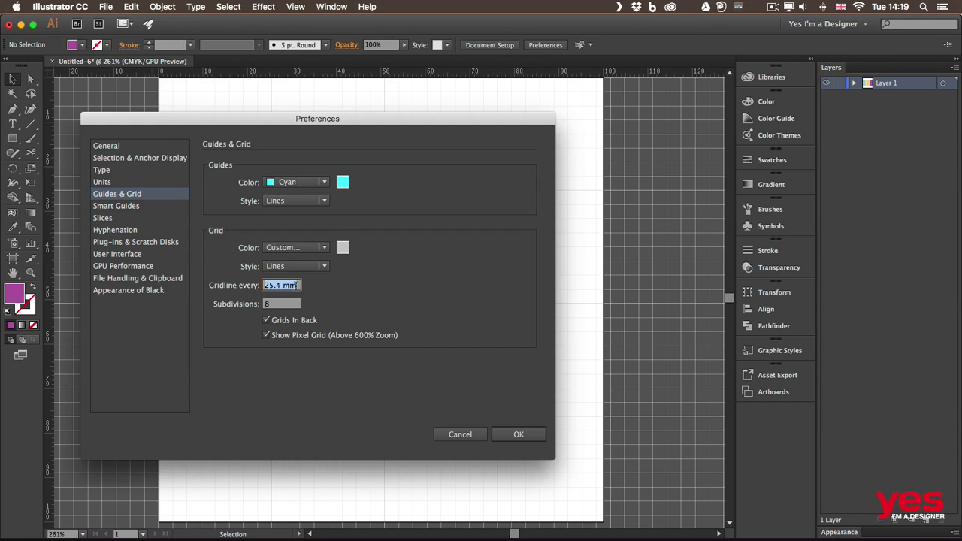
type("10")
left_click(517, 435)
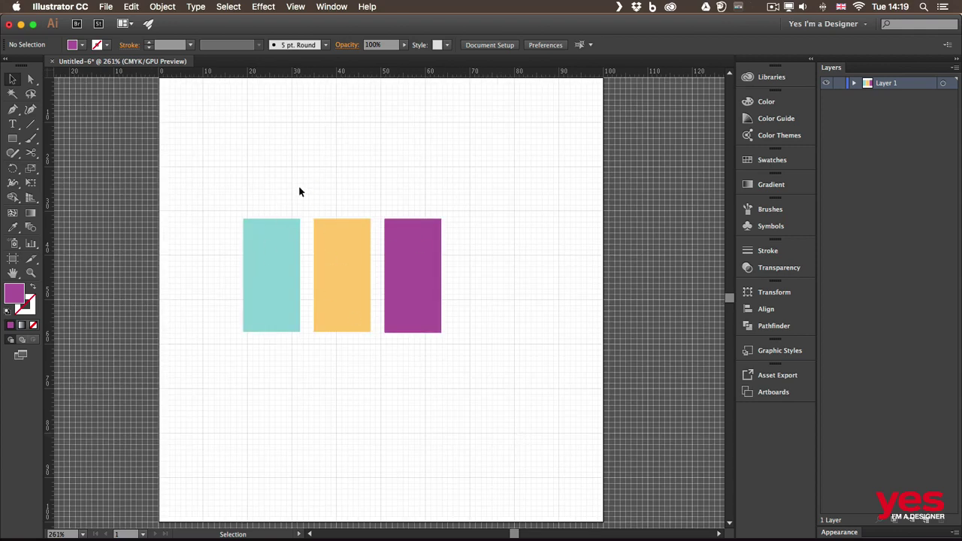
Snap the teal rectangle to the new gridlines at about 10 × 30 mm and fit the yellow one beside it at 8.75 × 30 mm
left_click_drag(263, 248, 270, 237)
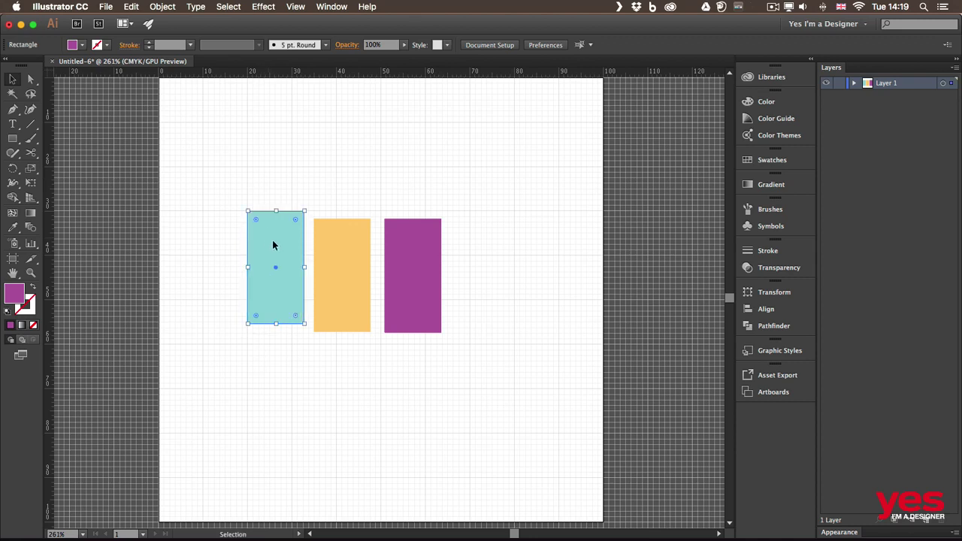
left_click_drag(304, 330, 293, 343)
left_click_drag(329, 233, 311, 228)
left_click_drag(355, 323, 337, 343)
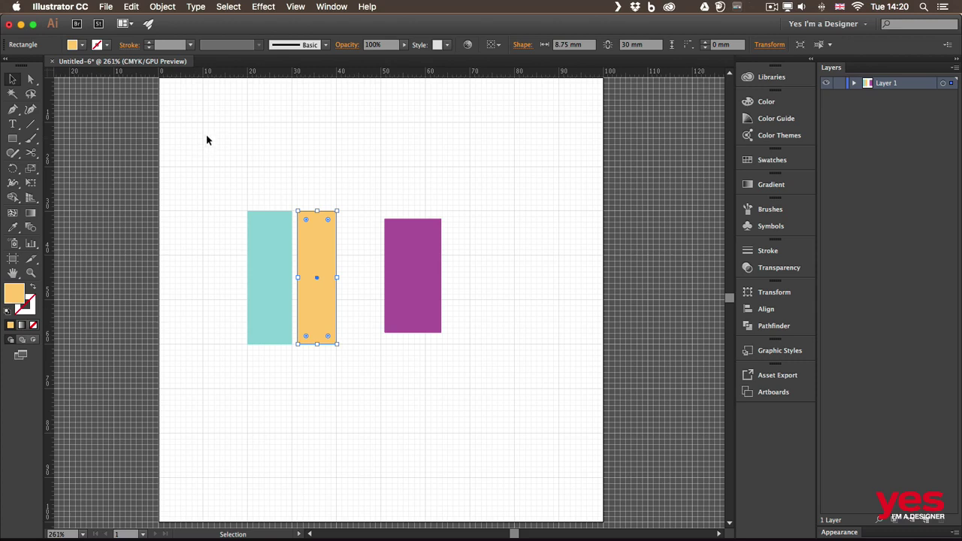
Change the ruler units to inches and switch from global to artboard rulers
right_click(275, 72)
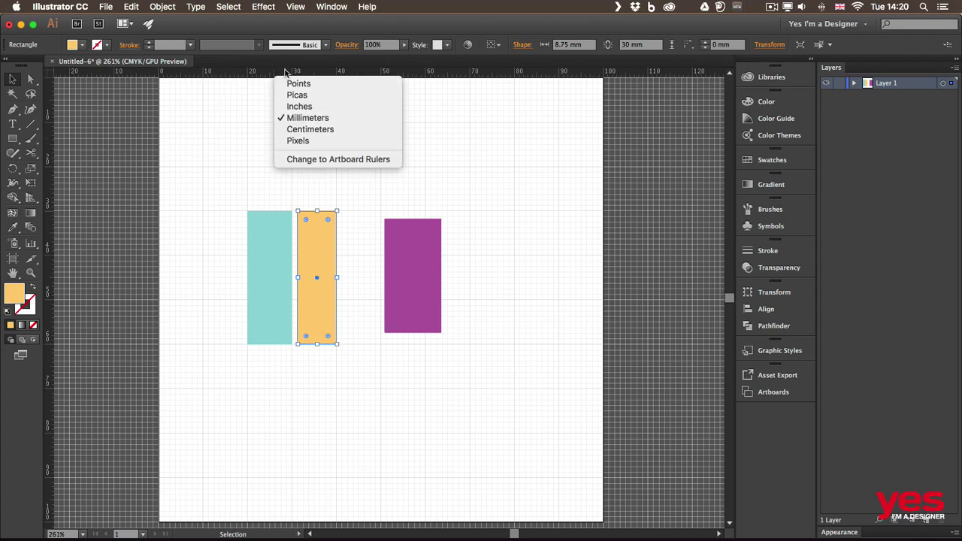
left_click(297, 107)
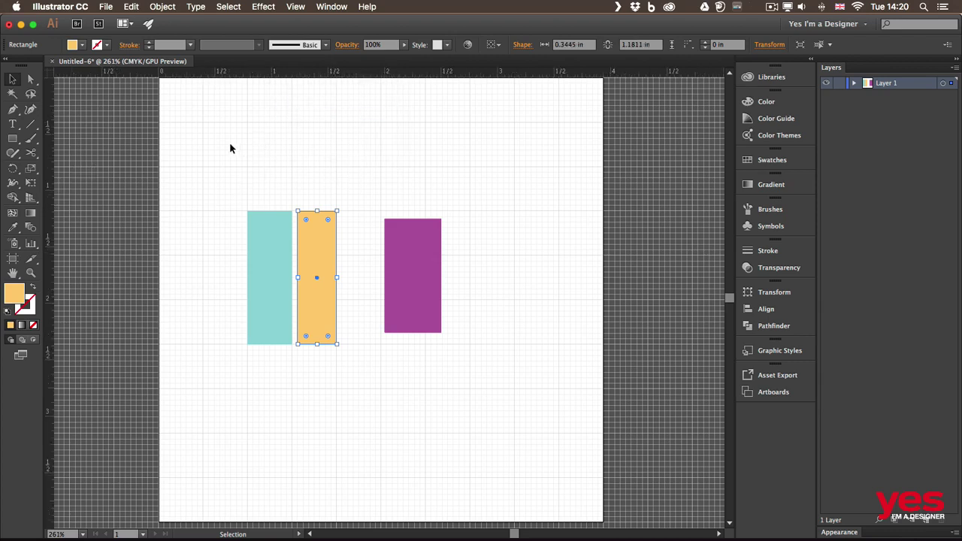
right_click(254, 73)
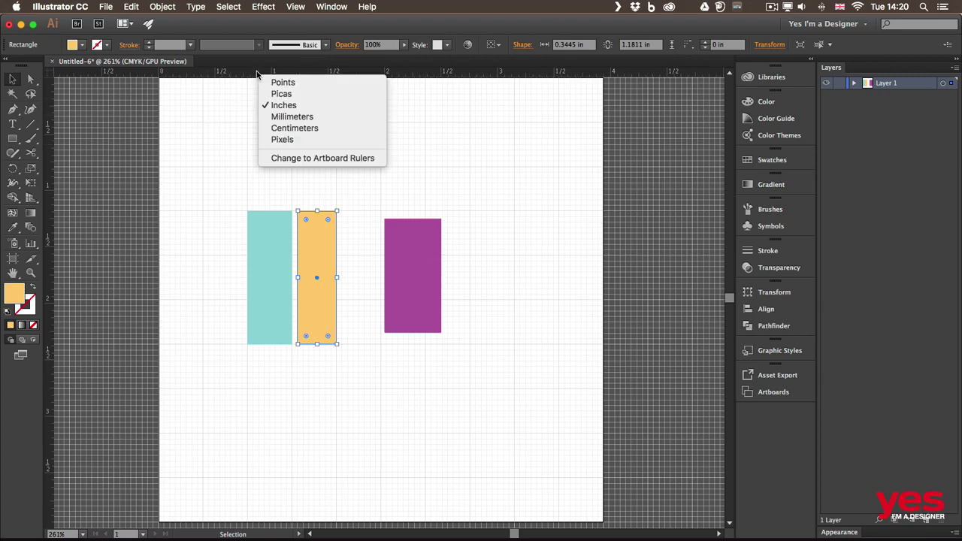
left_click(307, 159)
right_click(256, 75)
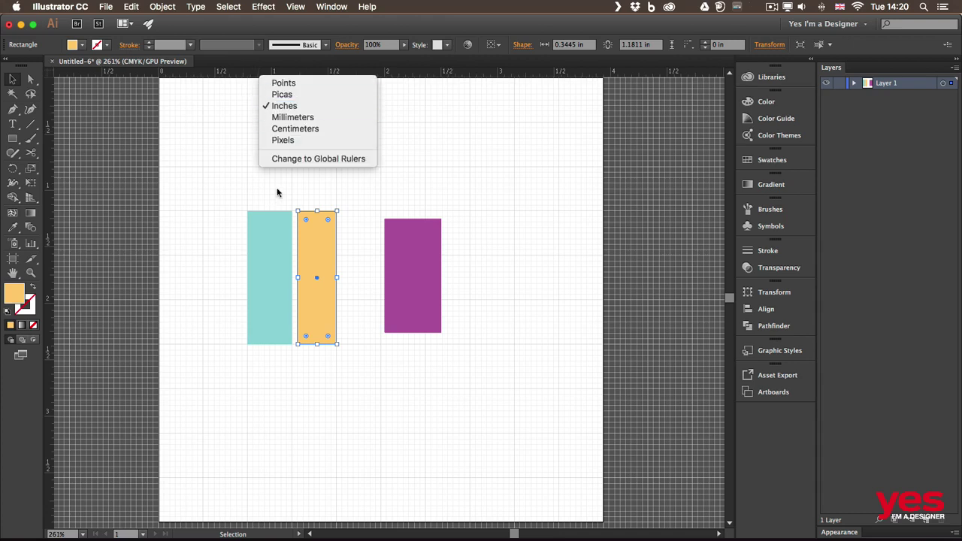
left_click(196, 179)
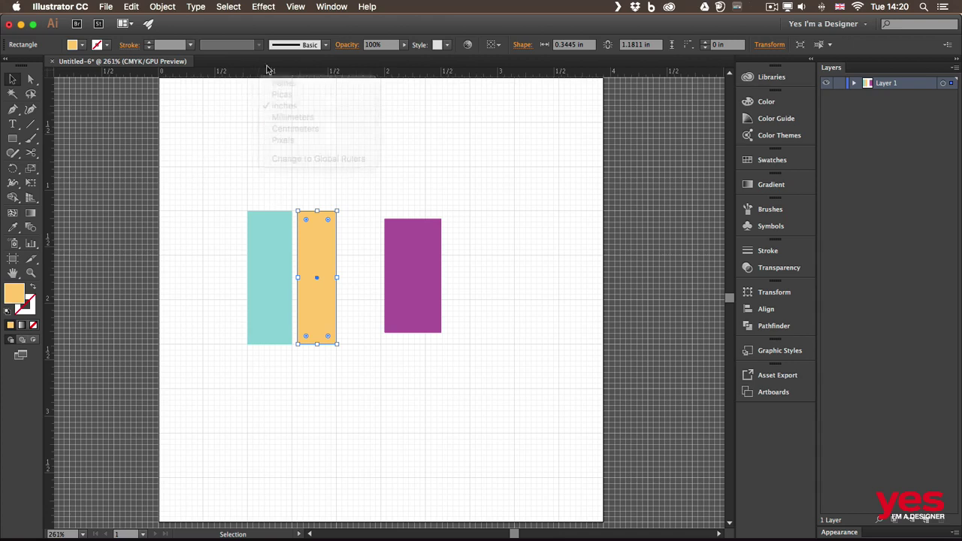
Hide the grid and extend the yellow rectangle upward to a height of about 1.33 in
left_click(299, 6)
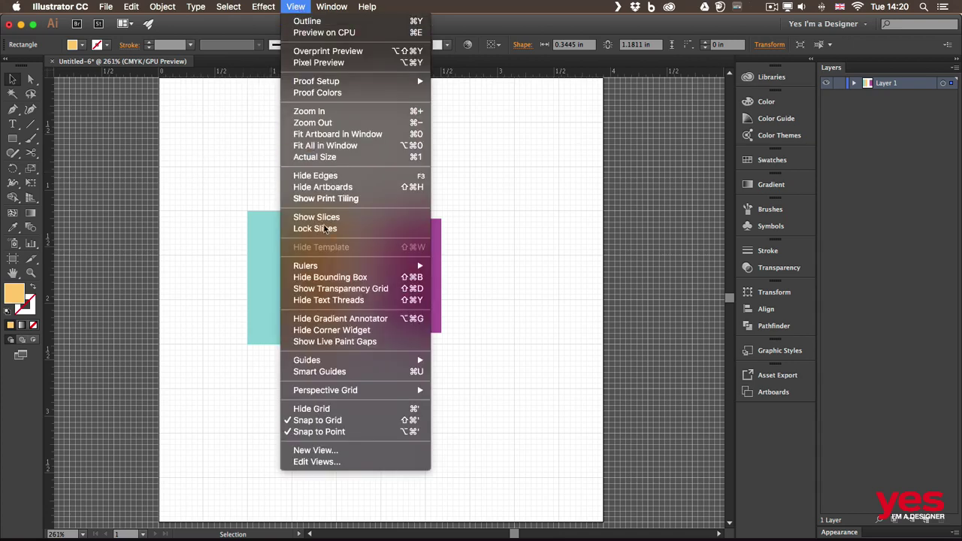
left_click(374, 410)
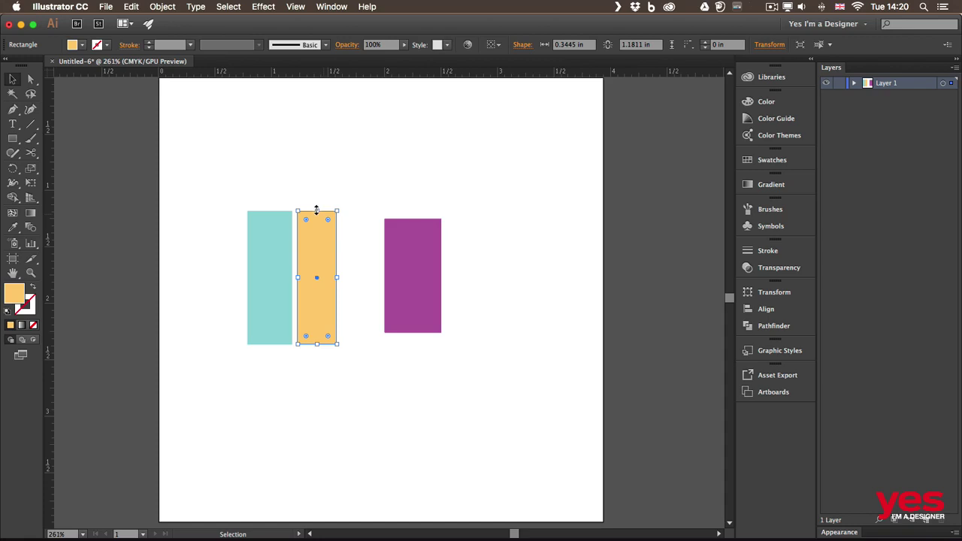
left_click_drag(316, 210, 320, 196)
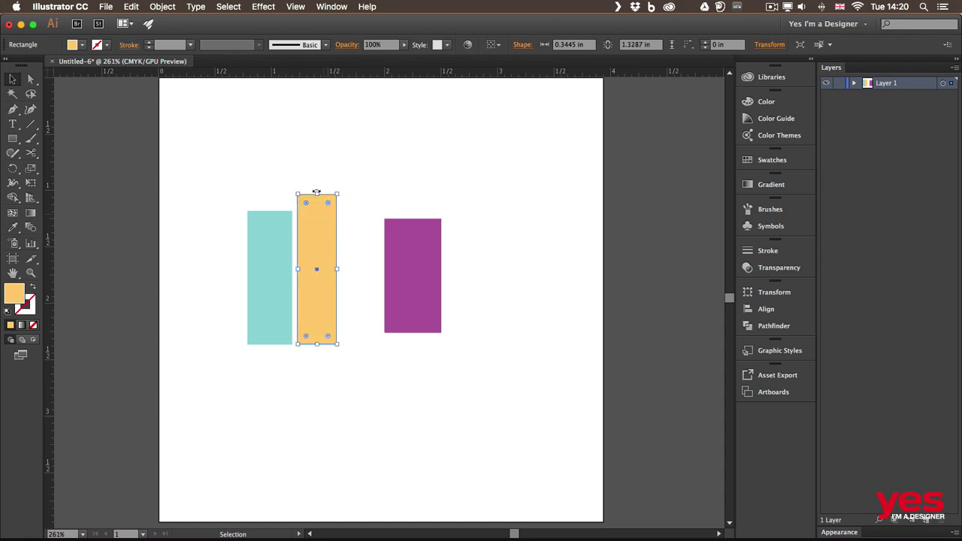
Turn off Snap to Grid
left_click(295, 6)
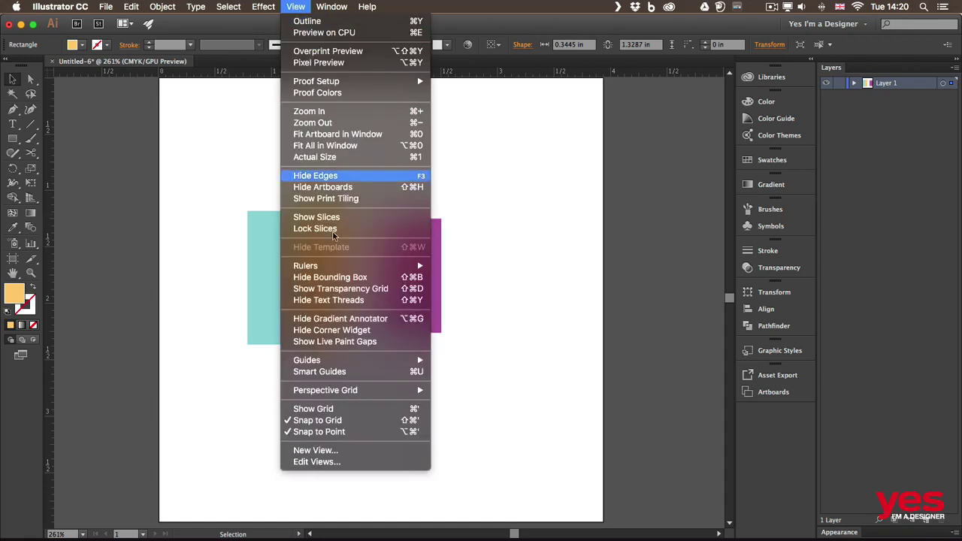
left_click(354, 421)
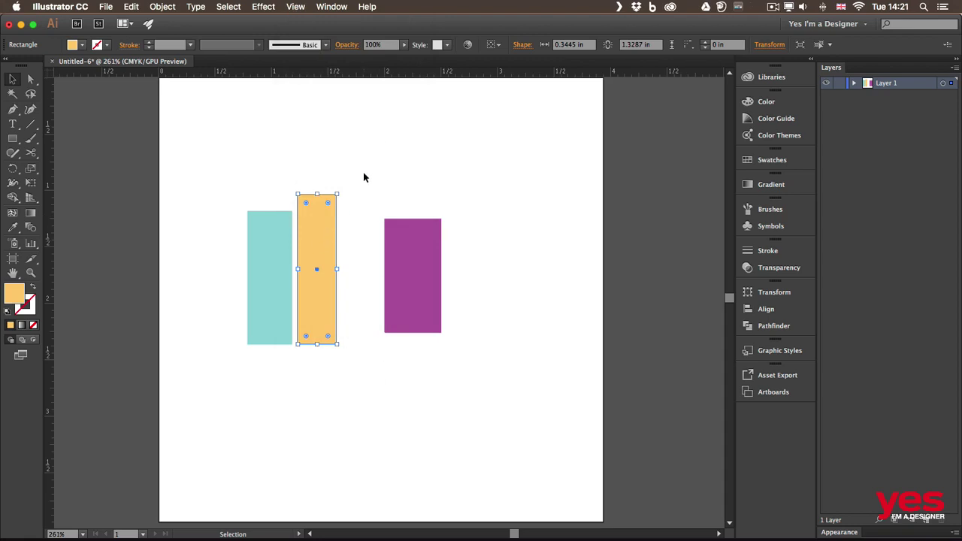
Narrow the artboard to about 71 mm wide and draw a second artboard of about 50 × 100 mm beside it
key("super+minus")
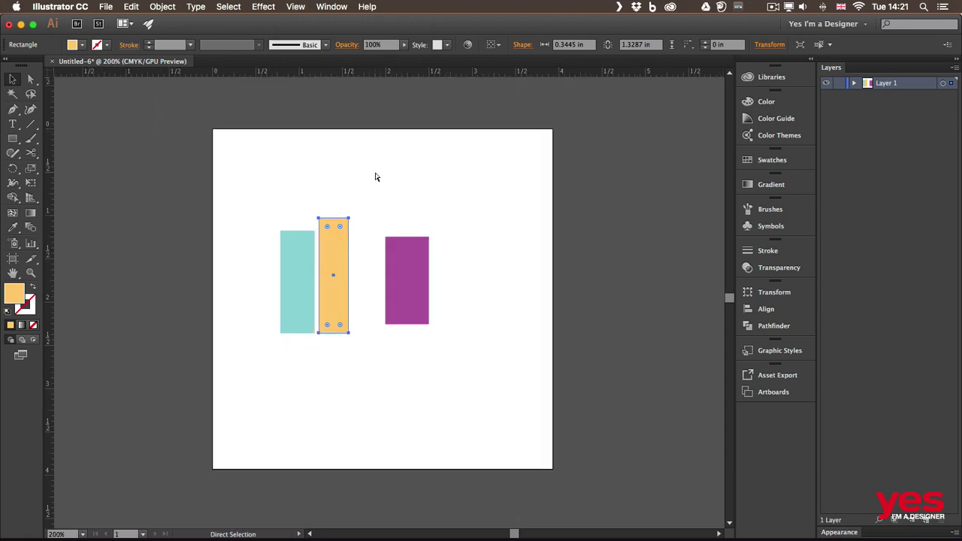
left_click_drag(583, 205, 539, 196)
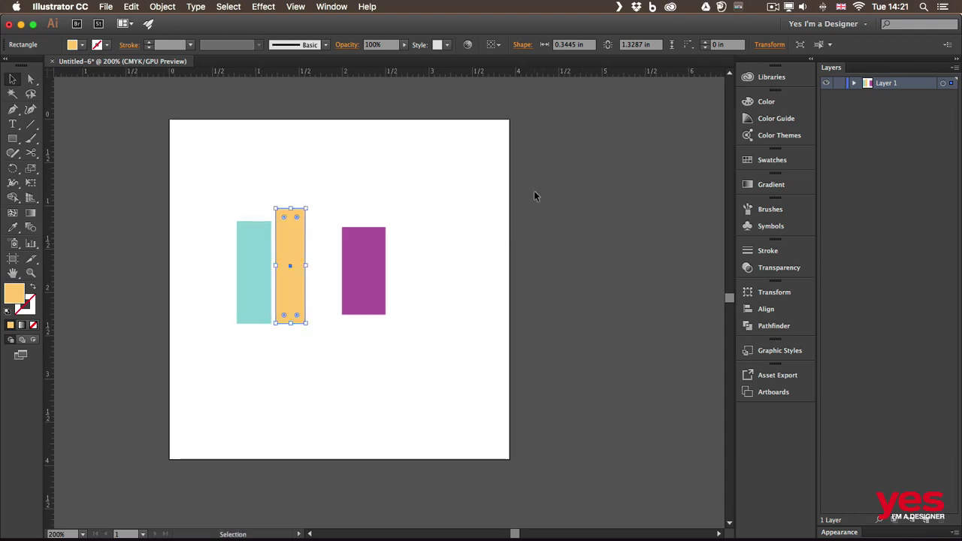
key("shift+o")
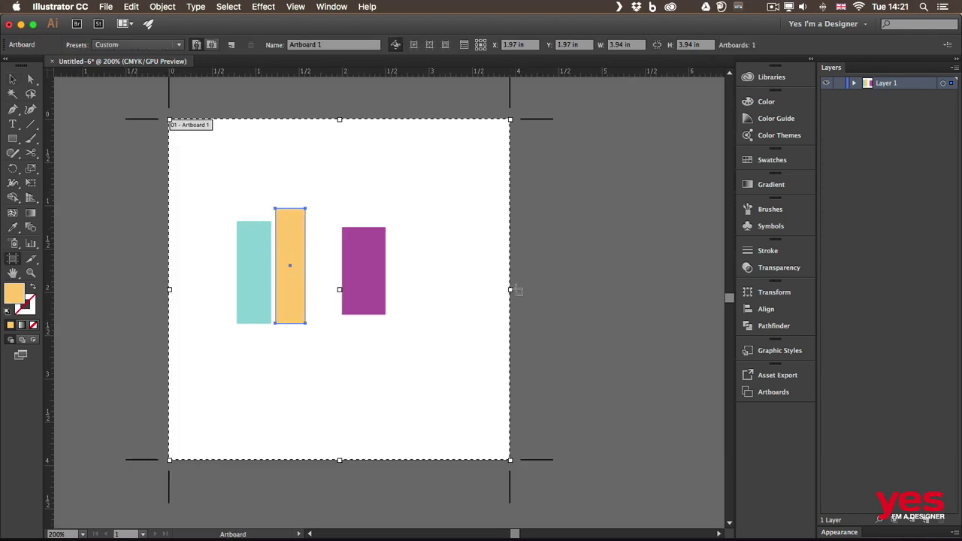
left_click_drag(510, 289, 412, 272)
left_click_drag(467, 119, 640, 459)
key("v")
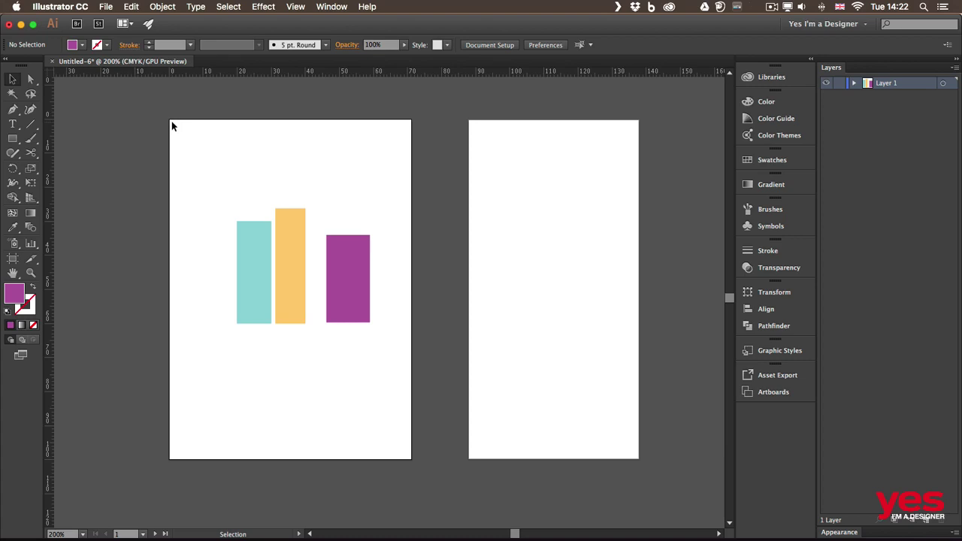
Move the purple rectangle onto the upper part of the second artboard and make that artboard active
left_click(563, 151)
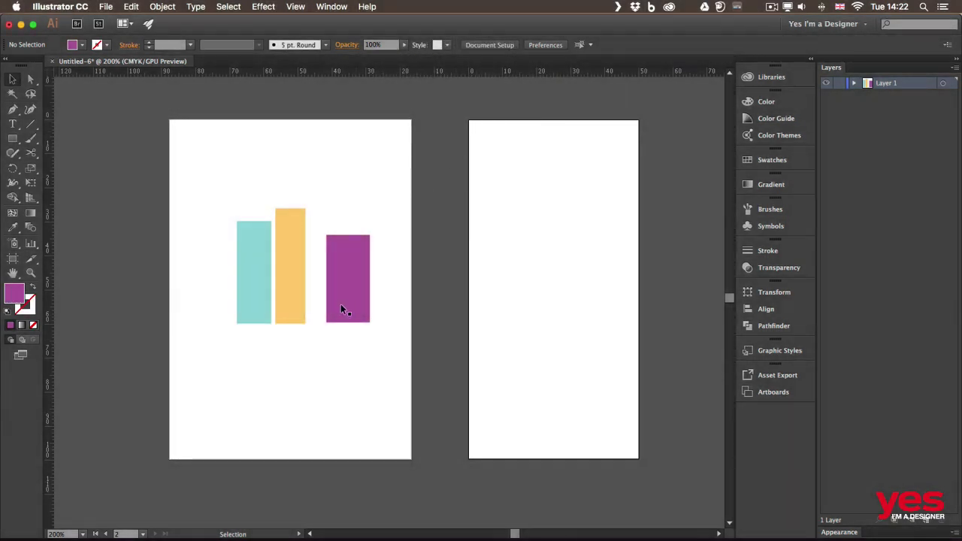
left_click_drag(348, 259, 537, 232)
left_click(531, 171)
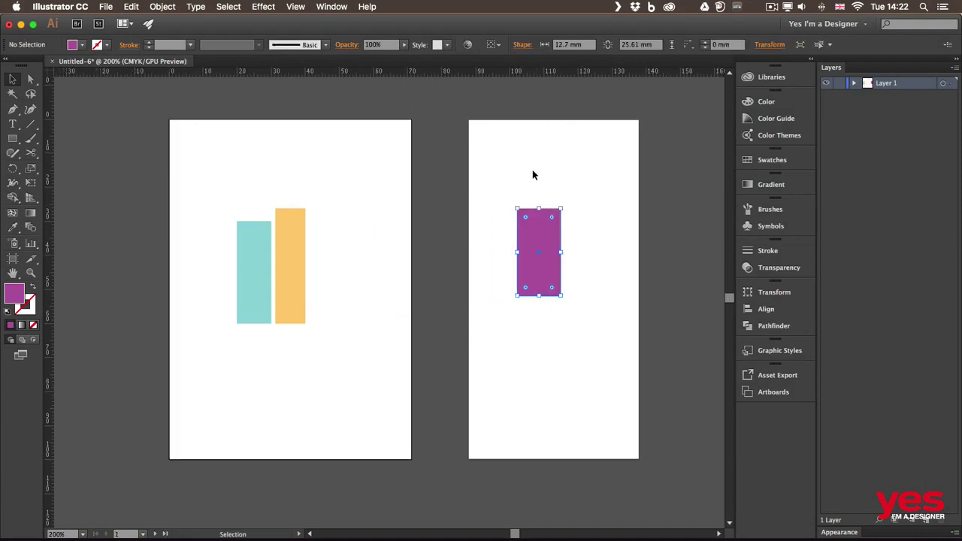
left_click(538, 231)
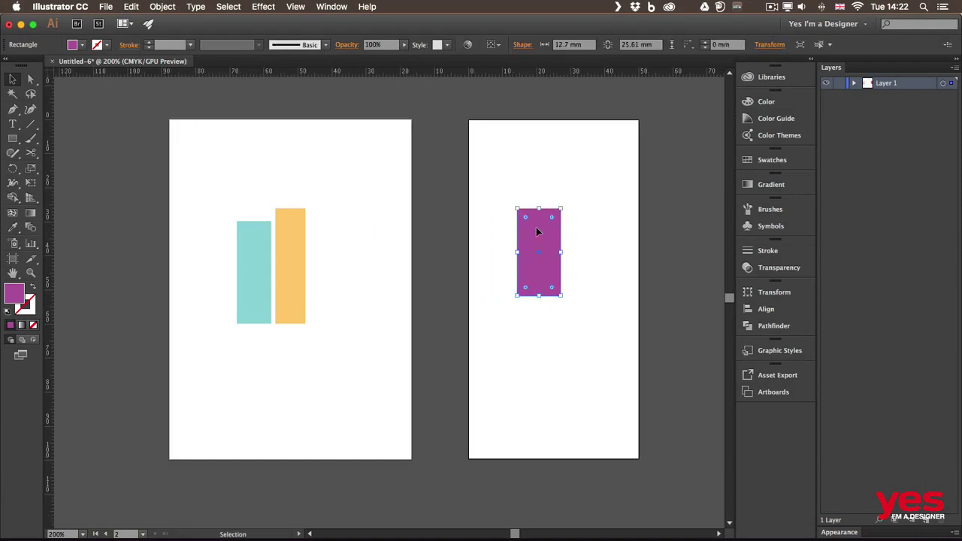
Set the purple rectangle's X position to 0 mm, measured from its centre reference point
left_click(759, 292)
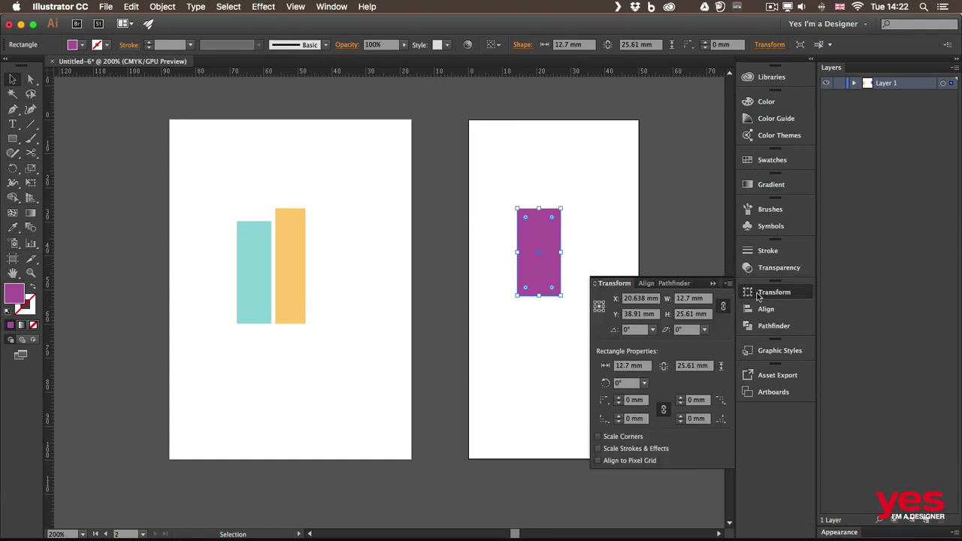
left_click(658, 300)
type("0")
key("Return")
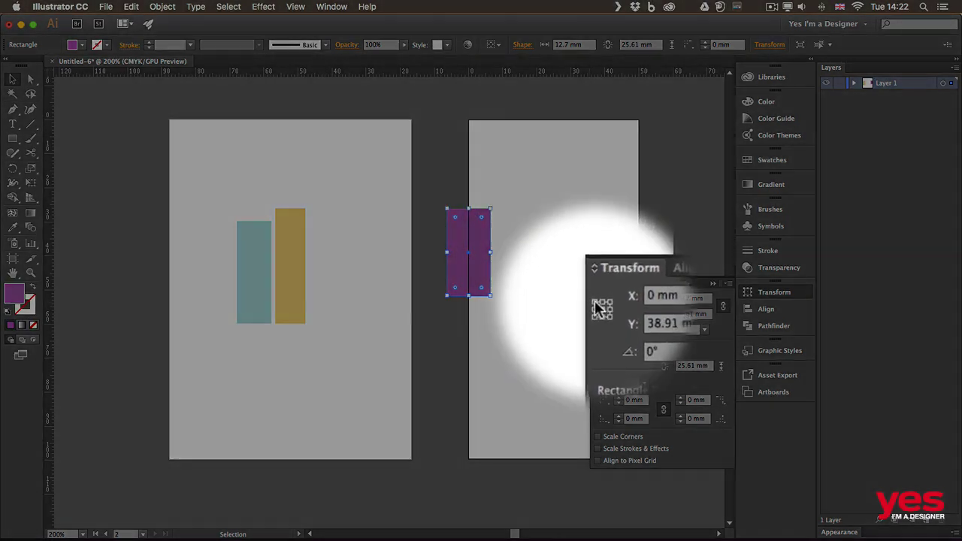
Change the purple rectangle's reference point to its top-left corner and position it at X 0 mm, Y 0 mm on the second artboard
left_click(595, 300)
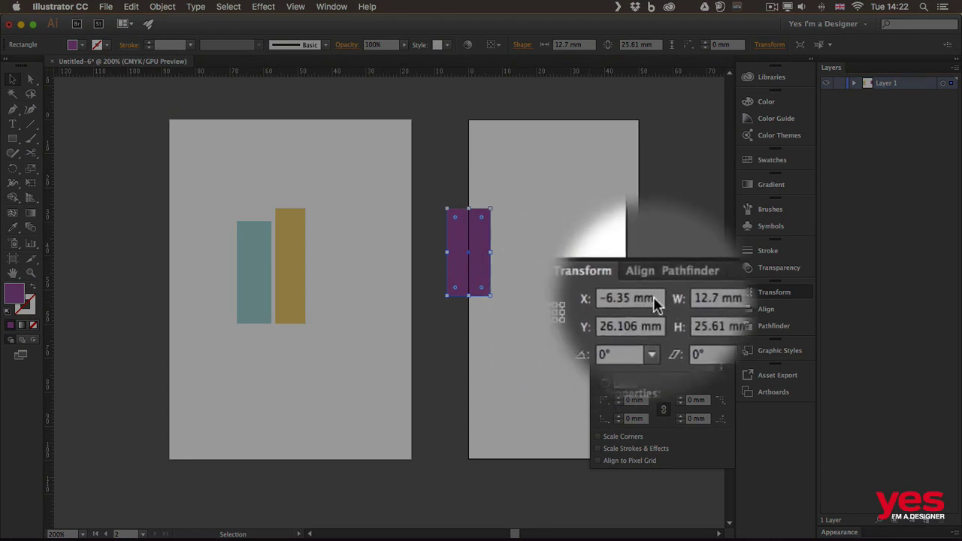
left_click_drag(654, 298, 570, 285)
type("0")
key("Return")
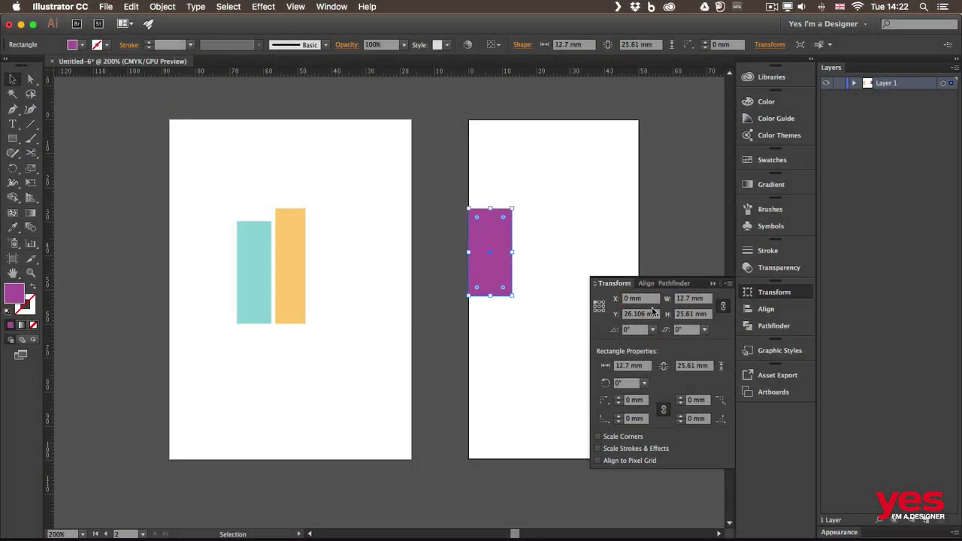
left_click_drag(652, 311, 577, 315)
type("0")
key("Return")
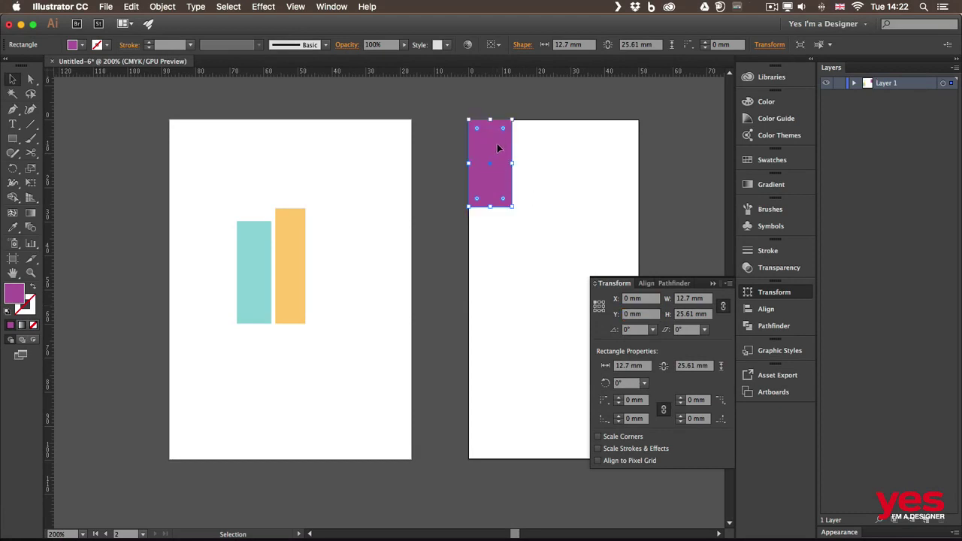
Change to global rulers and position the purple rectangle at X 0, Y 0 mm
right_click(402, 73)
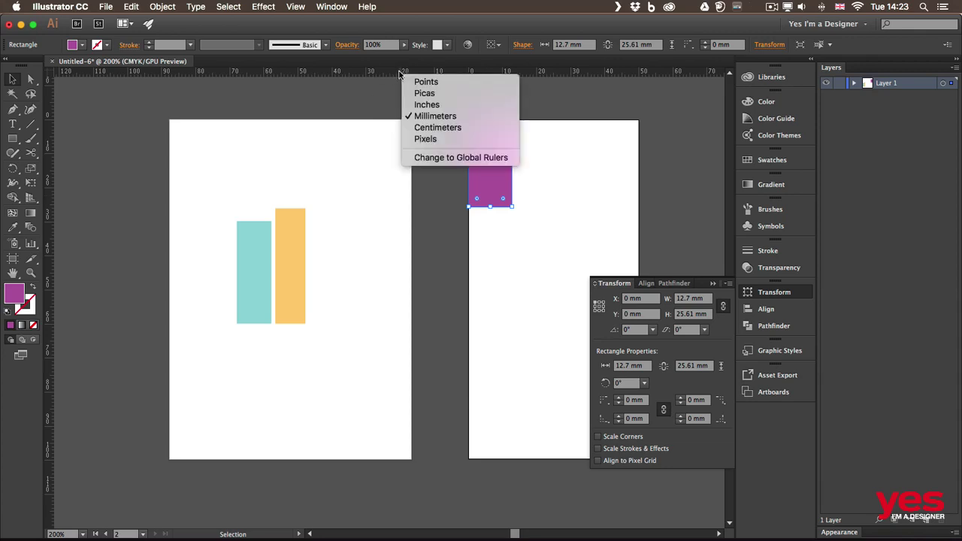
left_click(453, 160)
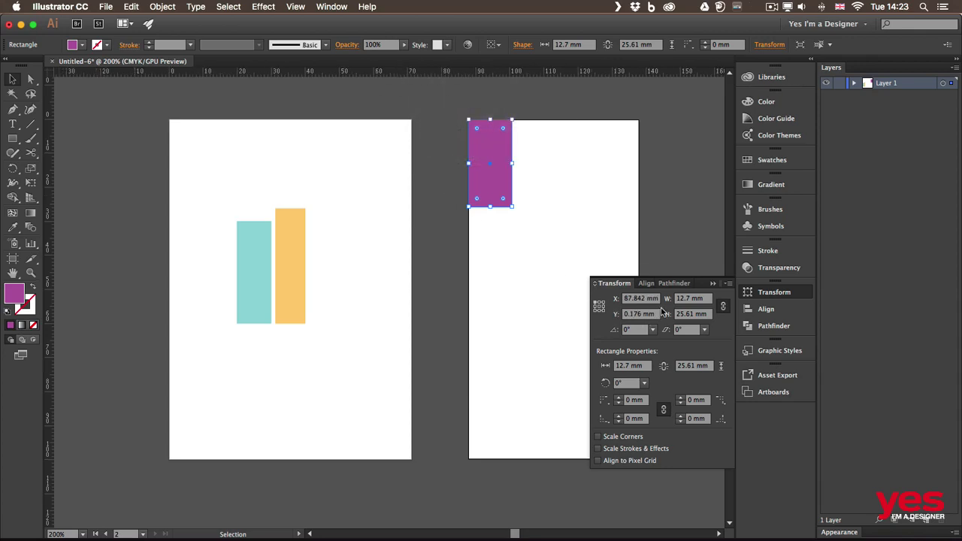
left_click(635, 298)
type("0")
key("Tab")
type("0")
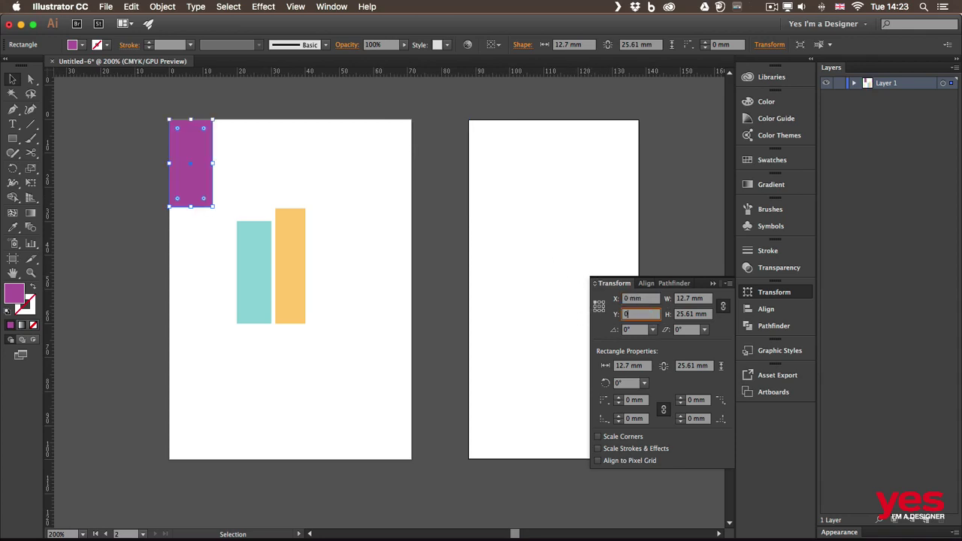
key("Return")
Move the ruler origin to the teal rectangle's bottom-left corner and place the purple rectangle at X 0, Y 0 mm
left_click_drag(49, 73, 236, 323)
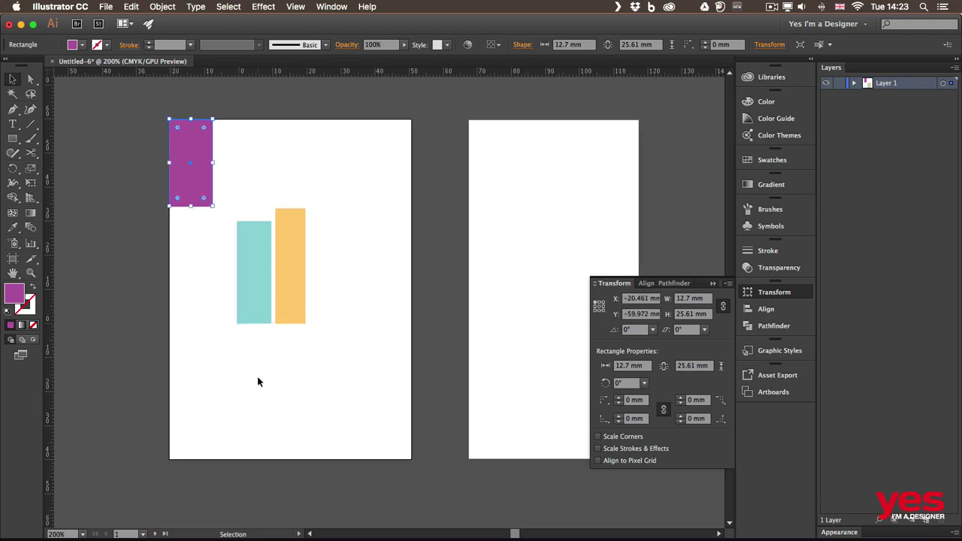
left_click(642, 299)
left_click(616, 302)
type("0")
key("Tab")
type("0")
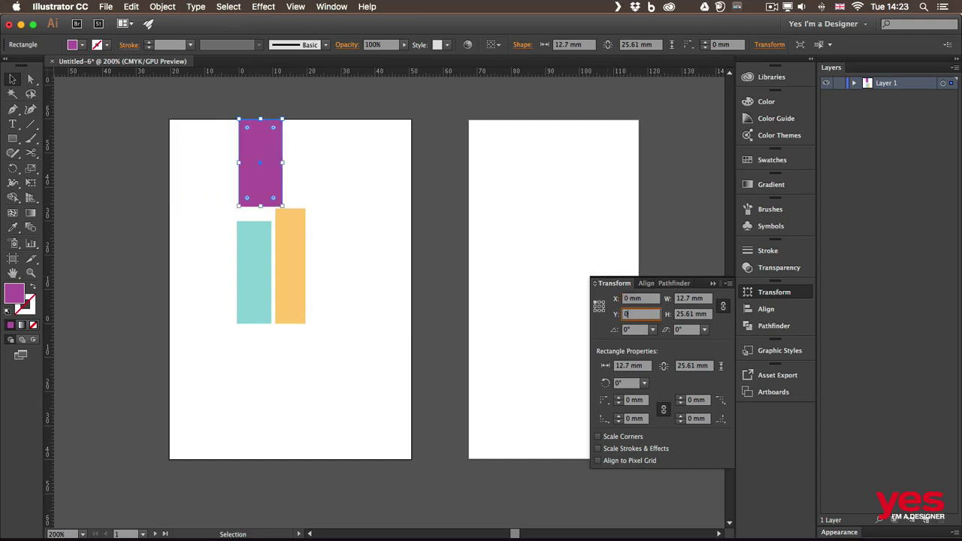
key("Return")
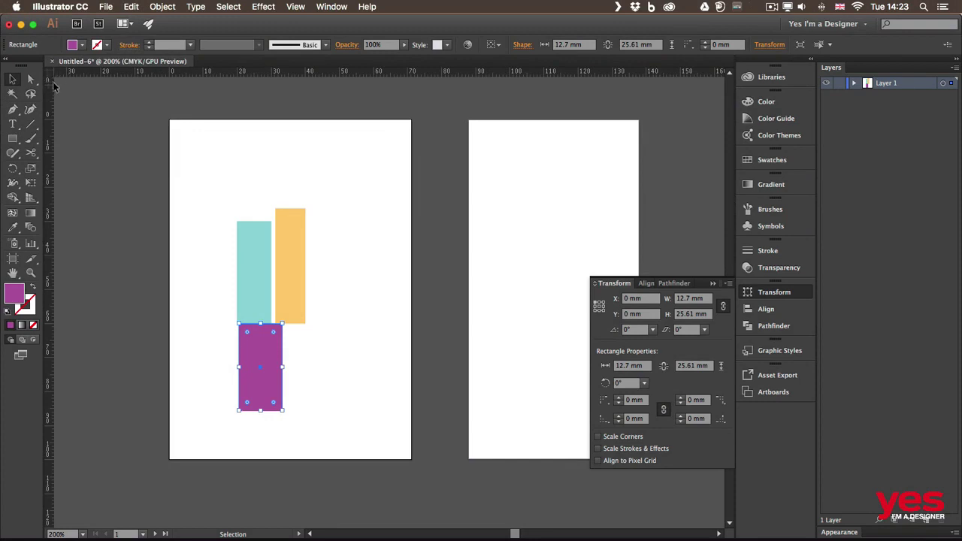
Change back to artboard rulers and activate the second and first artboards in turn to compare their ruler origins
right_click(254, 75)
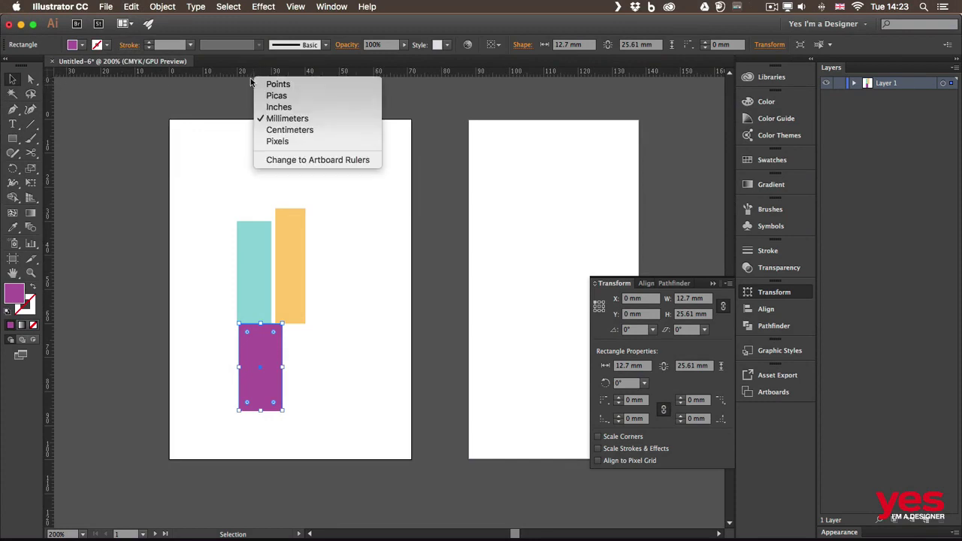
left_click(330, 160)
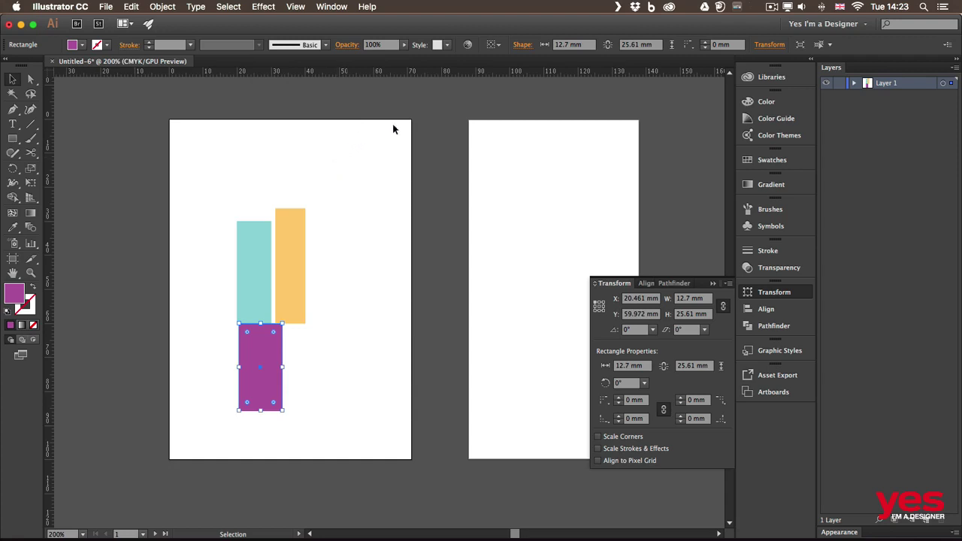
left_click(487, 134)
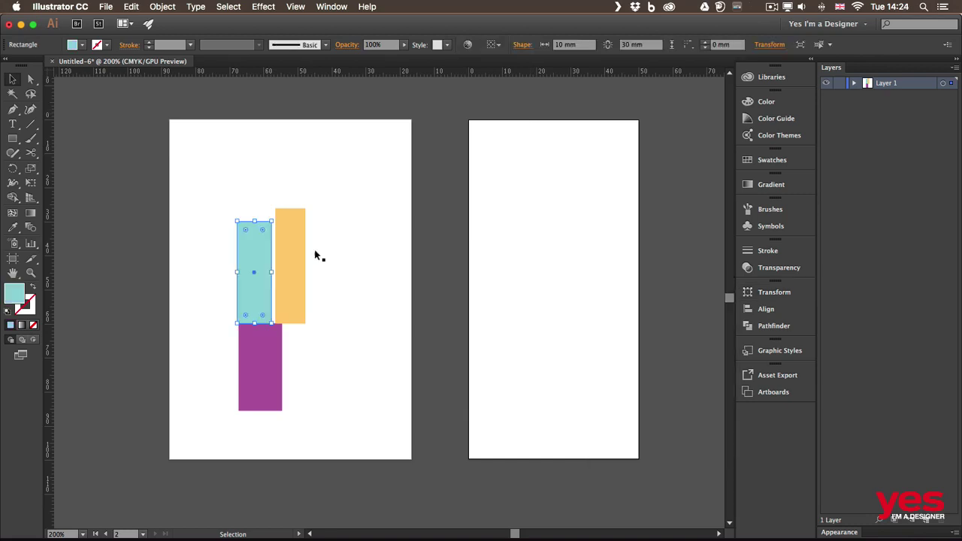
left_click(345, 222)
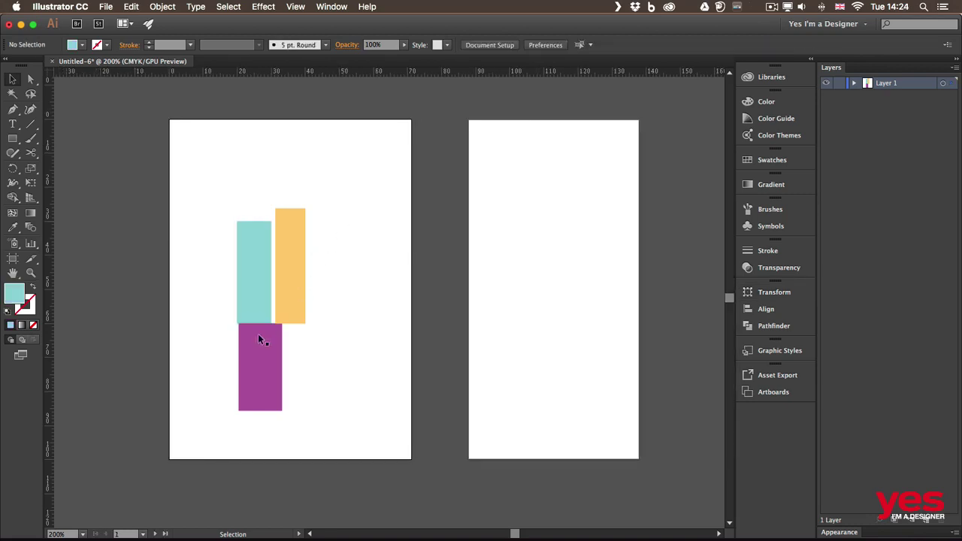
Move the purple rectangle up beside the yellow one, shift the teal rectangle slightly upward, and clear the selection
left_click_drag(258, 334, 324, 272)
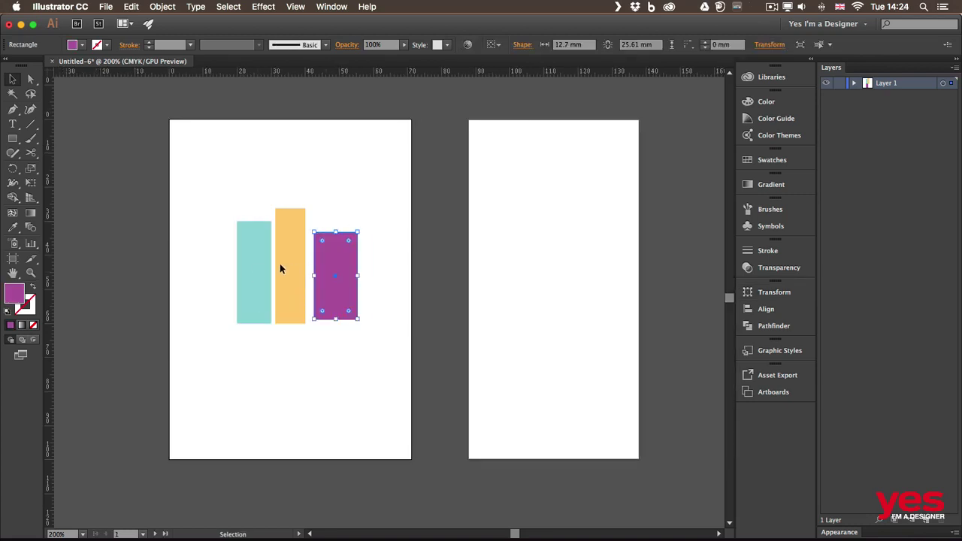
left_click_drag(243, 265, 239, 254)
left_click_drag(335, 264, 331, 257)
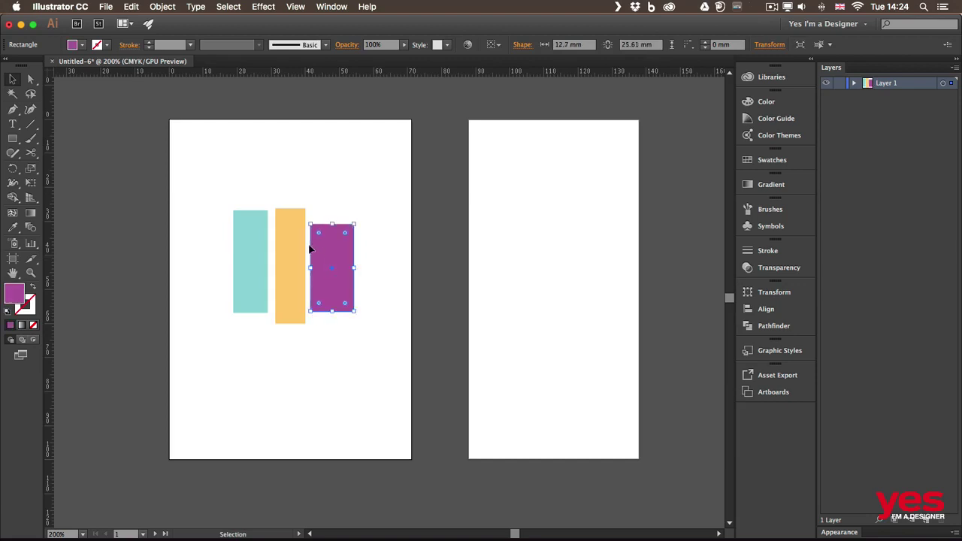
left_click(352, 193)
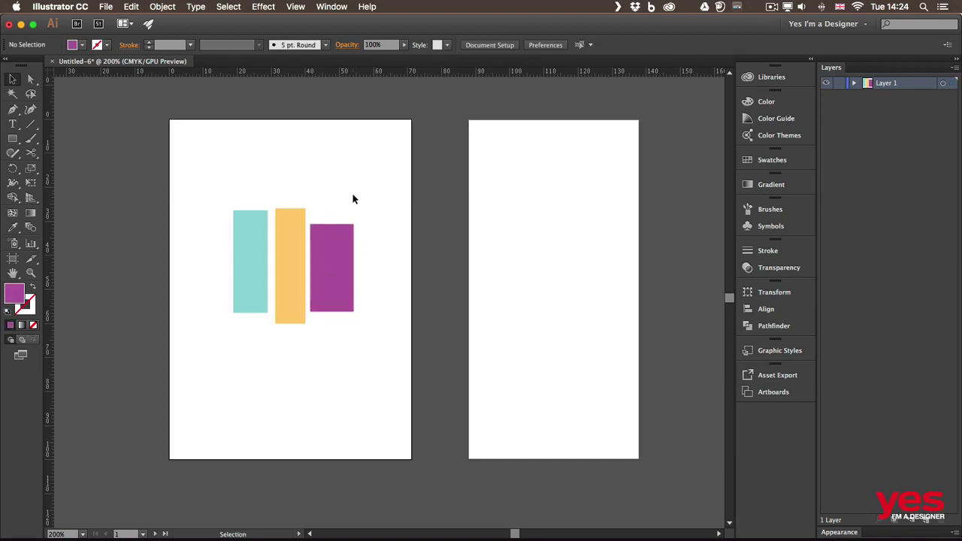